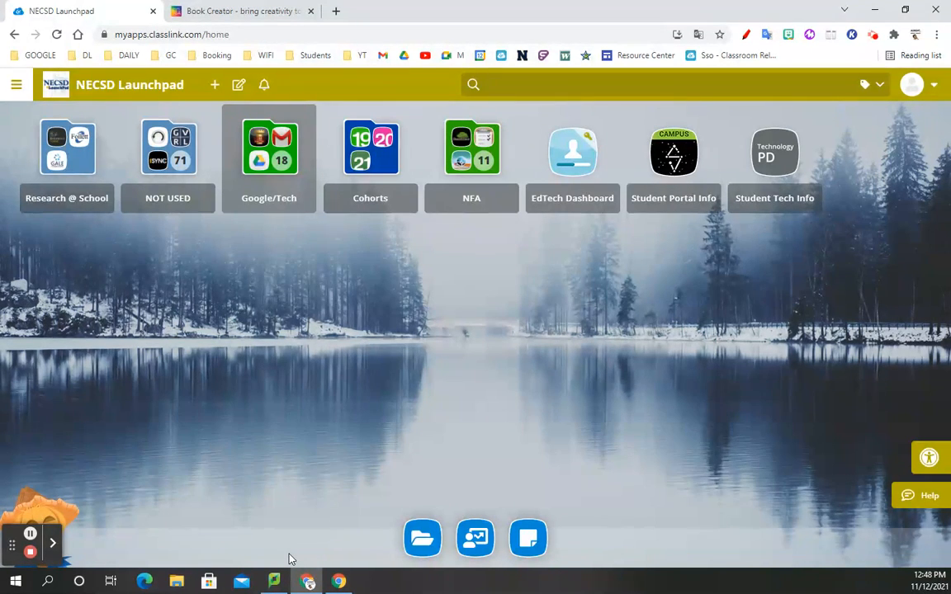
Open Book Creator from the Google/Tech folder and bring up its sign-in page
{"action": "left_click", "coordinate": [274, 182]}
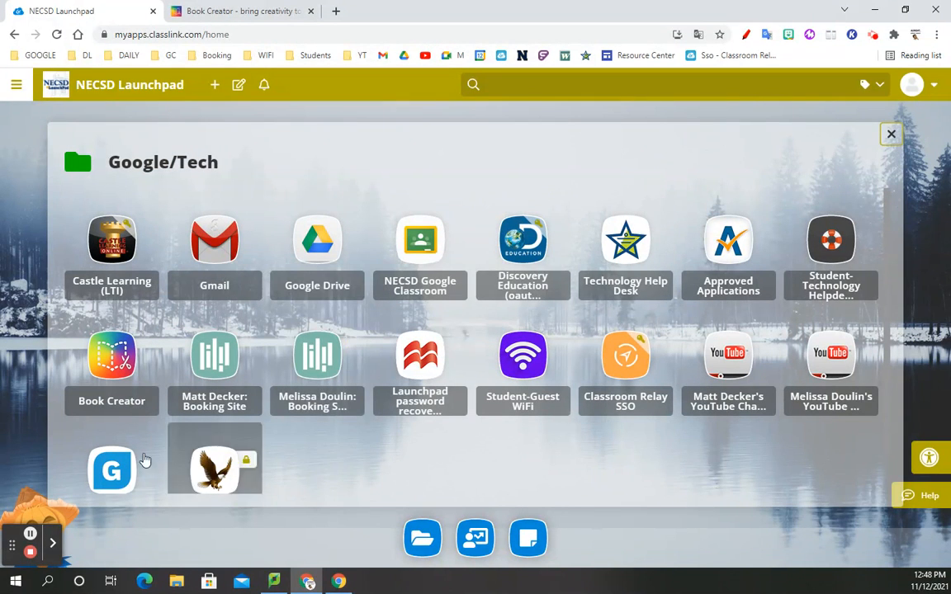
{"action": "left_click", "coordinate": [128, 357]}
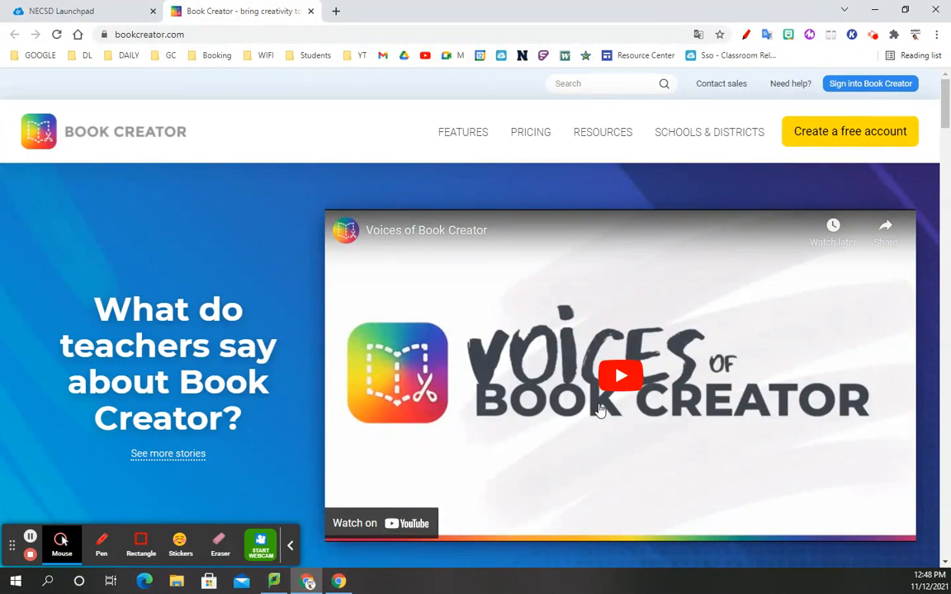
{"action": "left_click", "coordinate": [847, 141]}
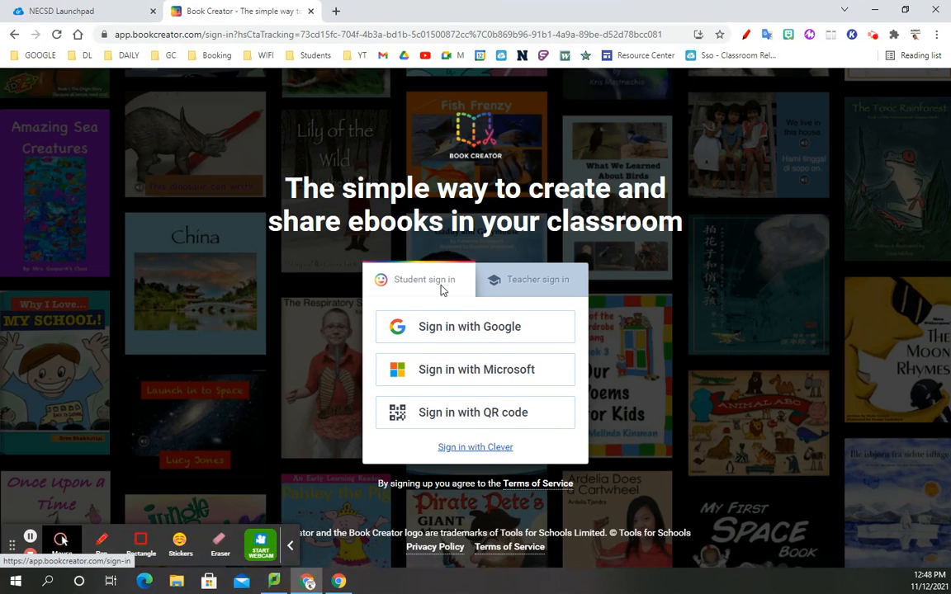
Compare the student and teacher sign-in options, then sign in as a teacher with the Google account
{"action": "left_click", "coordinate": [513, 282]}
{"action": "left_click", "coordinate": [401, 281]}
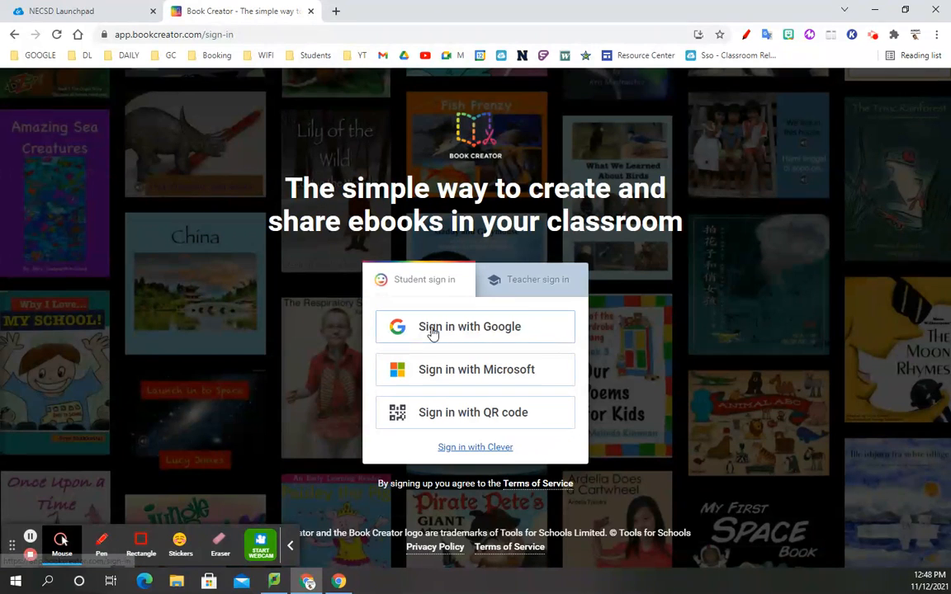
{"action": "left_click", "coordinate": [547, 293]}
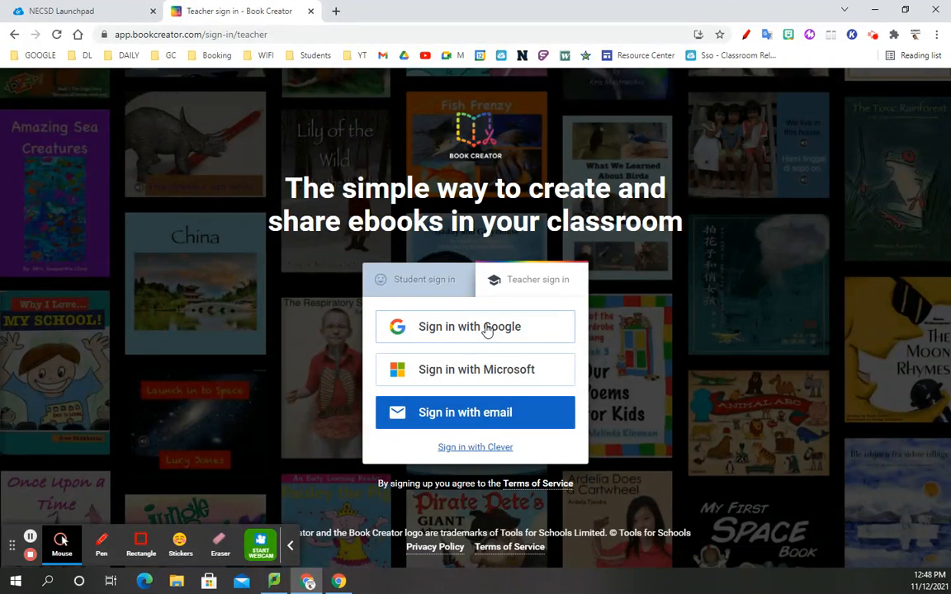
{"action": "left_click", "coordinate": [13, 38]}
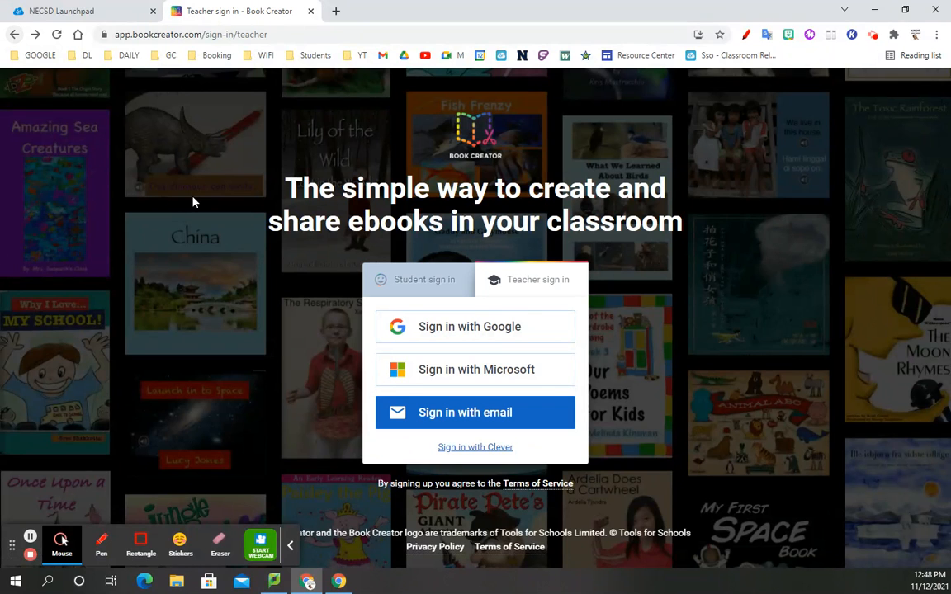
{"action": "left_click", "coordinate": [519, 328]}
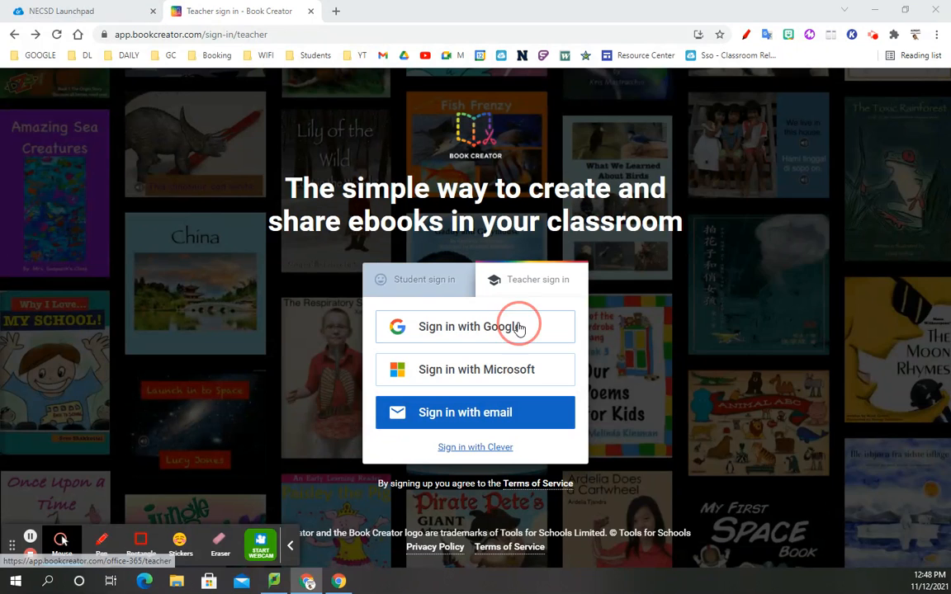
{"action": "left_click", "coordinate": [675, 237]}
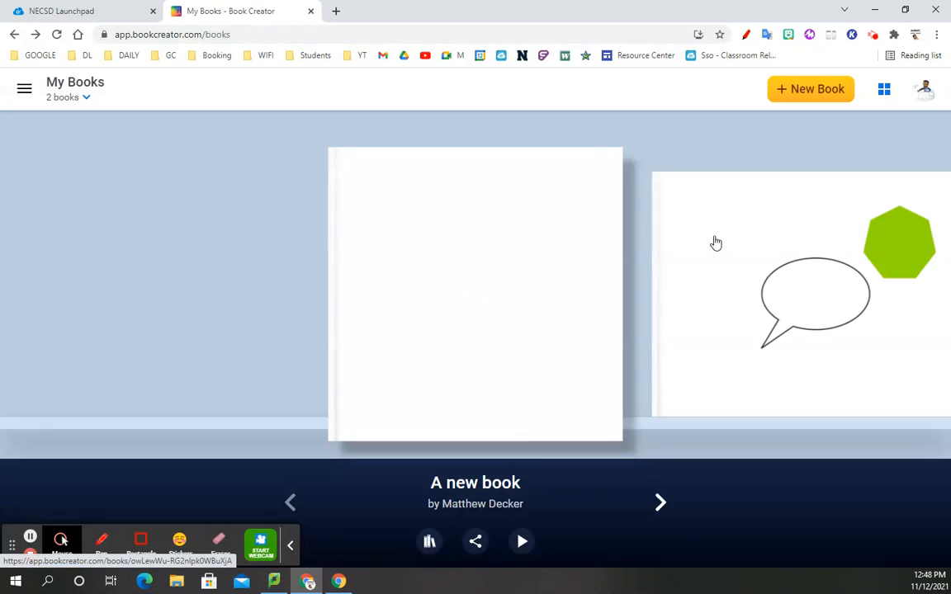
Create a new library named "Per. 9 ela - hunger games" from the Teacher Dashboard, keeping the default student permissions
{"action": "left_click", "coordinate": [24, 88]}
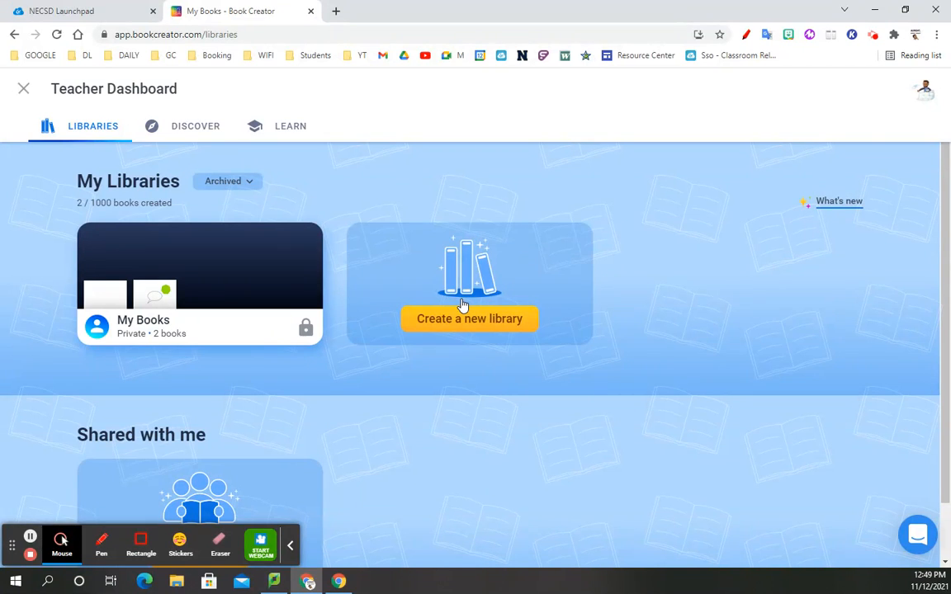
{"action": "left_click", "coordinate": [505, 329]}
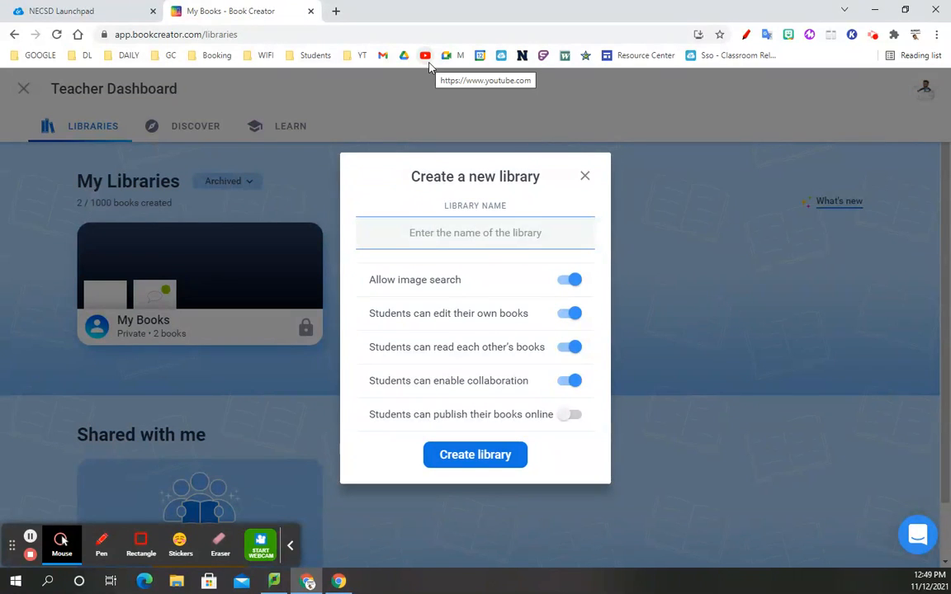
{"action": "type", "text": "Per. 9 ela - hnger games"}
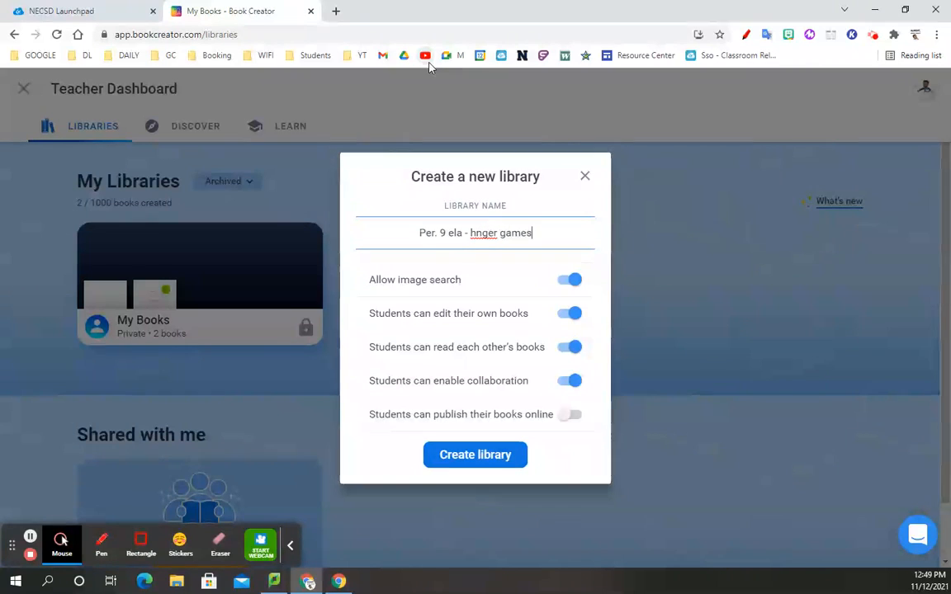
{"action": "left_click", "coordinate": [475, 233]}
{"action": "type", "text": "u"}
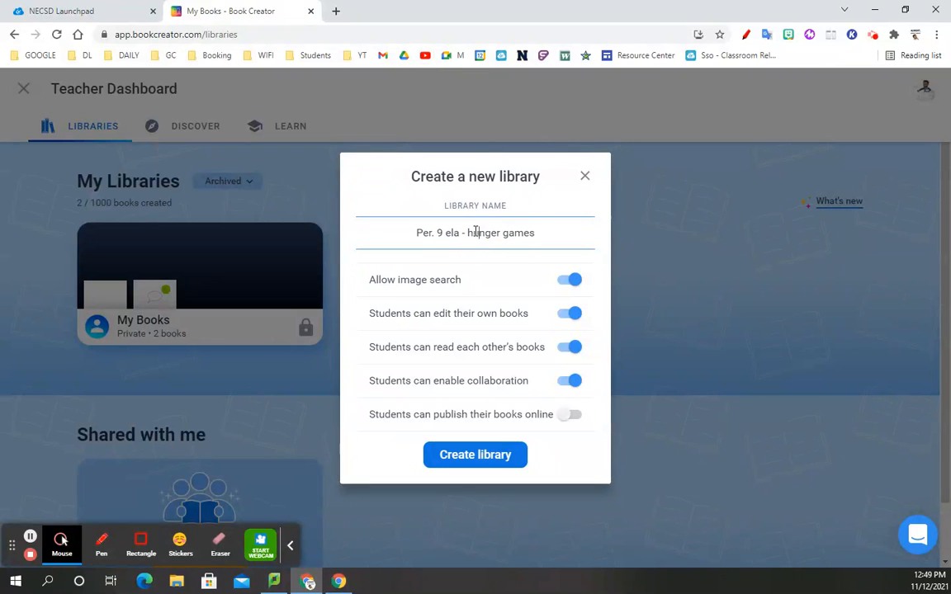
{"action": "left_click", "coordinate": [494, 452]}
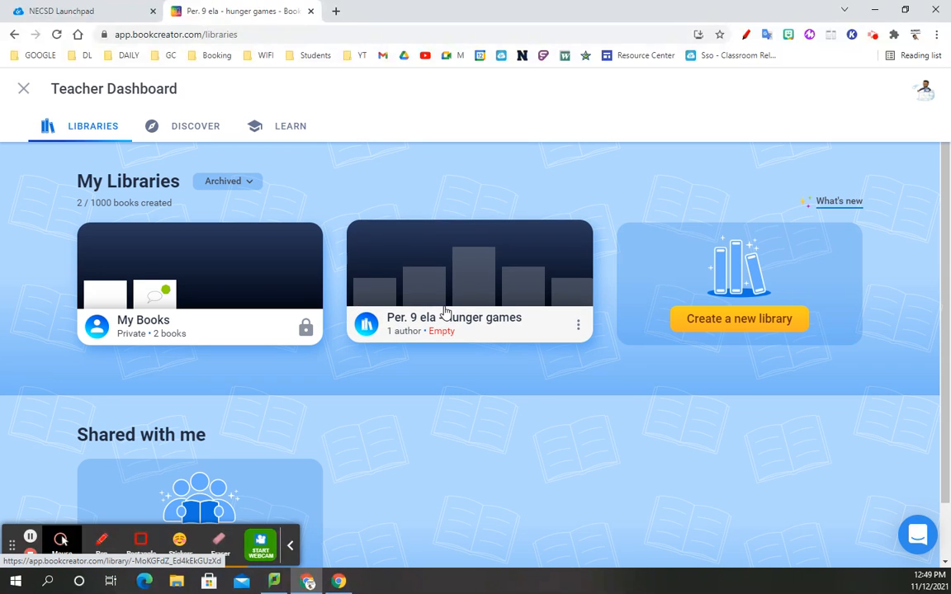
Open the "Per. 9 ela - hunger games" library, show and highlight its invite code, and dismiss the invitation
{"action": "left_click", "coordinate": [444, 311]}
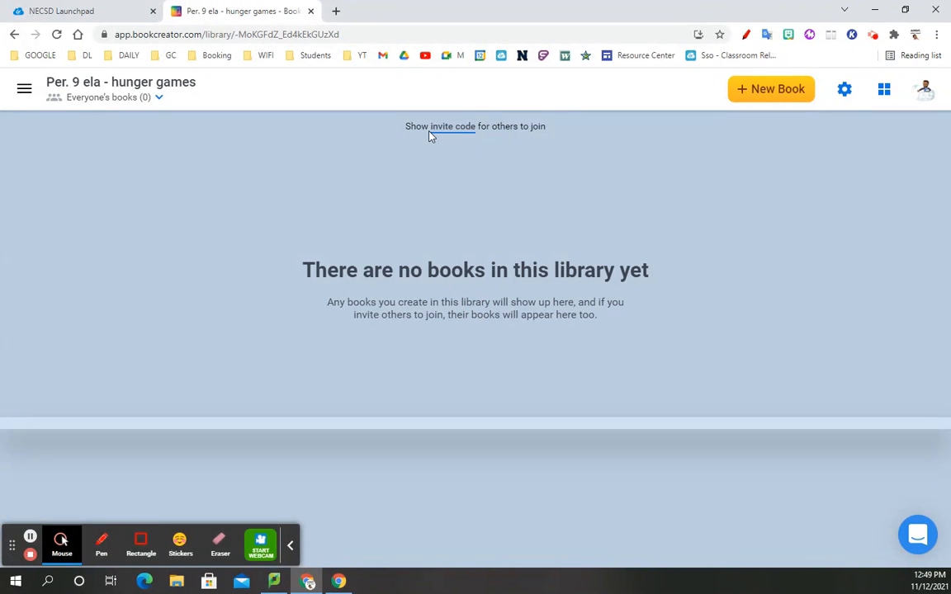
{"action": "left_click", "coordinate": [456, 132]}
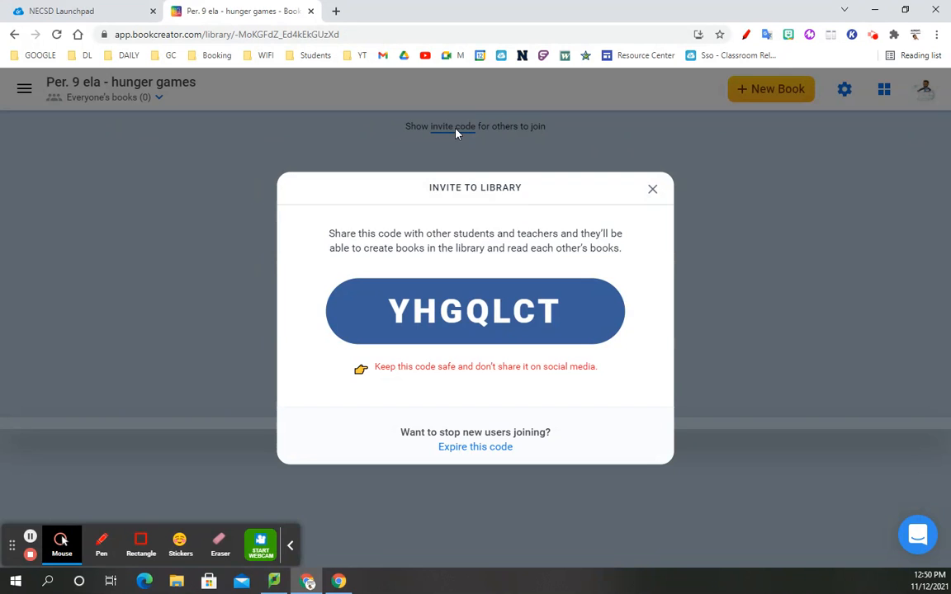
{"action": "left_click_drag", "start_coordinate": [355, 285], "coordinate": [594, 324]}
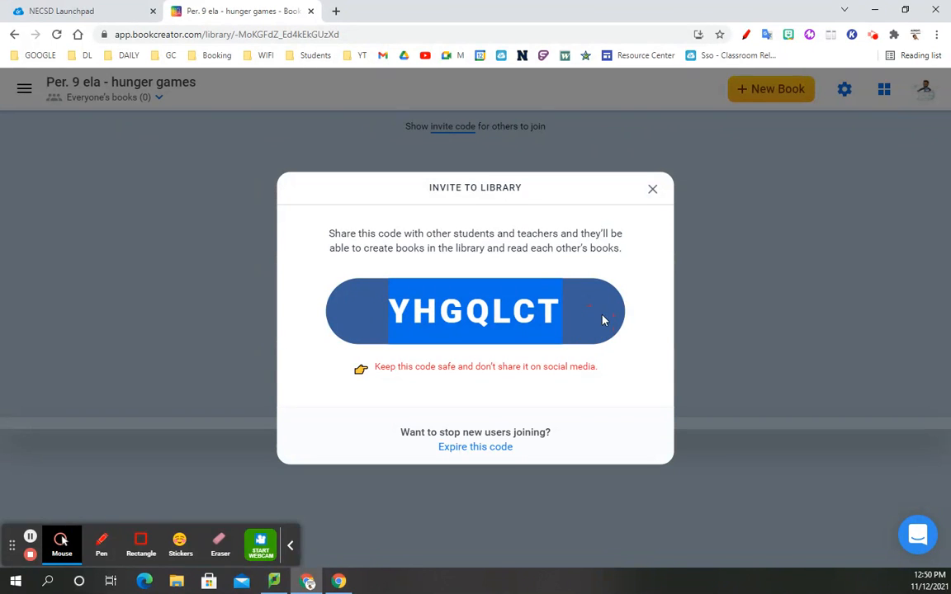
{"action": "left_click", "coordinate": [652, 190]}
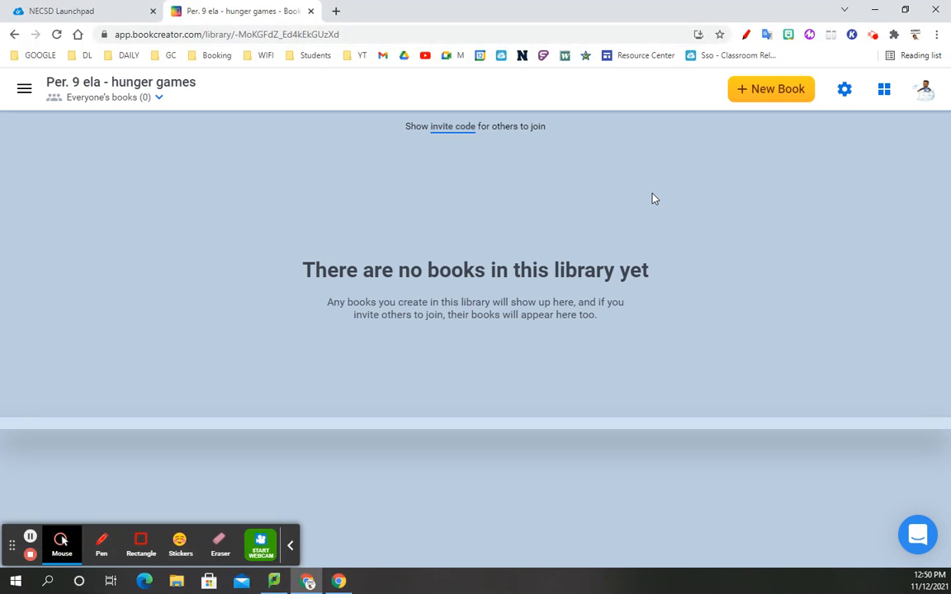
Sign in through the student option with the Google account and answer the account-type question with "I am a student"
{"action": "left_click", "coordinate": [29, 537]}
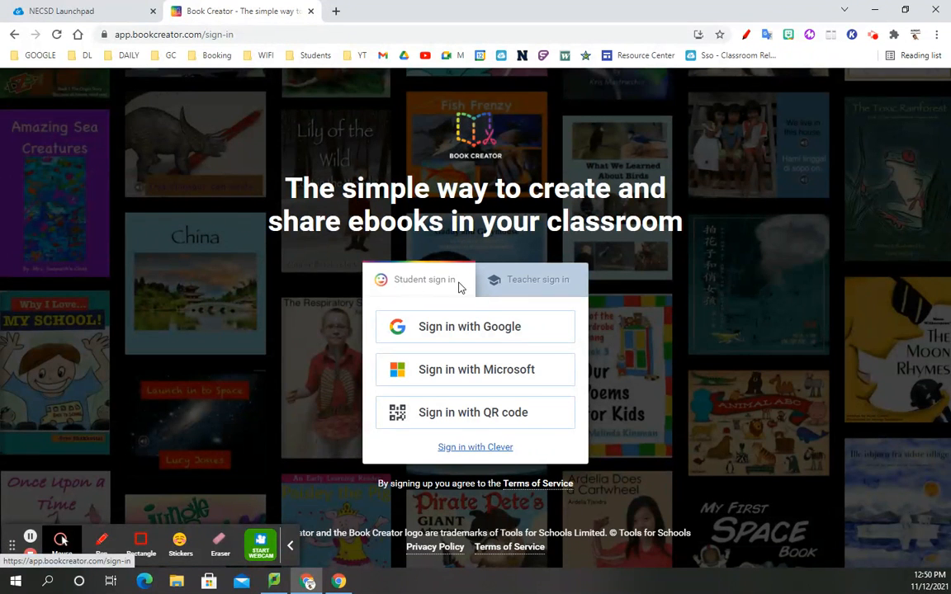
{"action": "left_click", "coordinate": [460, 333]}
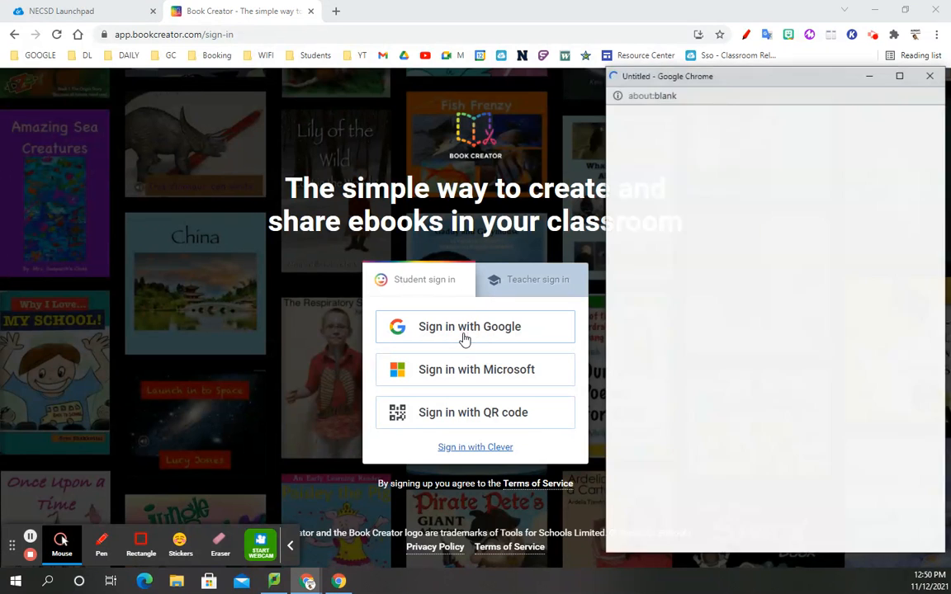
{"action": "left_click", "coordinate": [684, 241]}
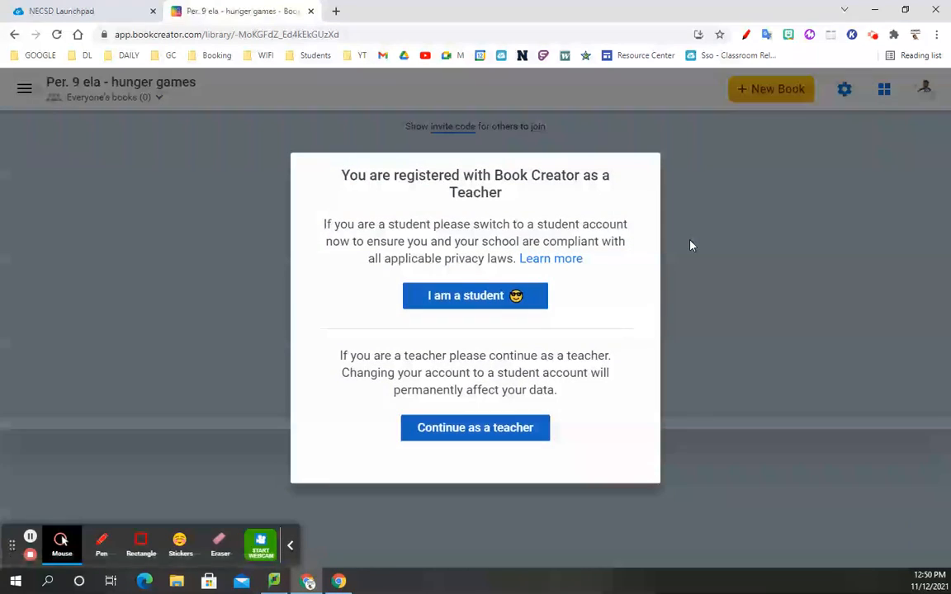
{"action": "left_click", "coordinate": [531, 300]}
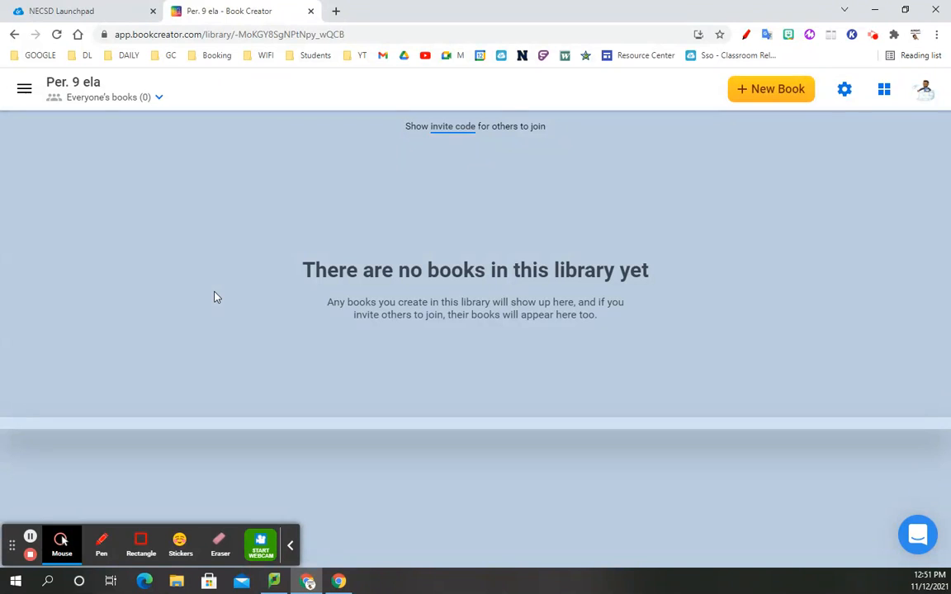
Create a new book in the "Per. 9 ela" library from the Graffiti theme template
{"action": "left_click", "coordinate": [788, 98]}
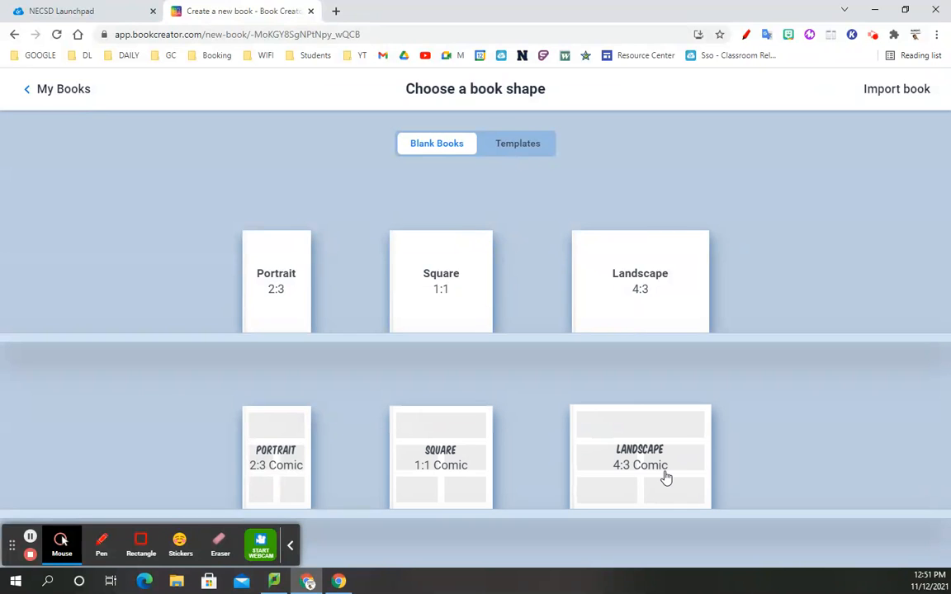
{"action": "left_click", "coordinate": [509, 146]}
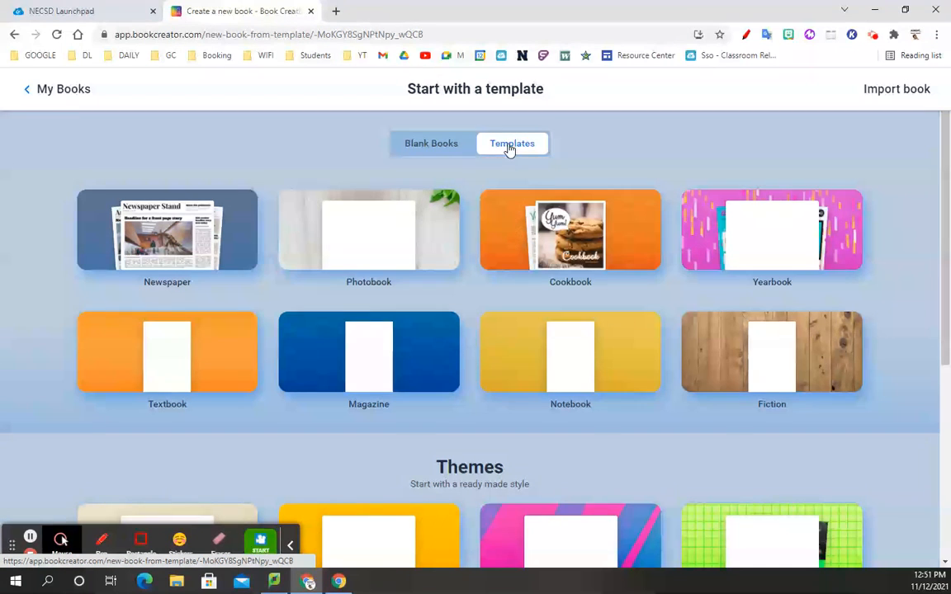
{"action": "scroll", "coordinate": [558, 476], "scroll_direction": "down", "scroll_amount": 4}
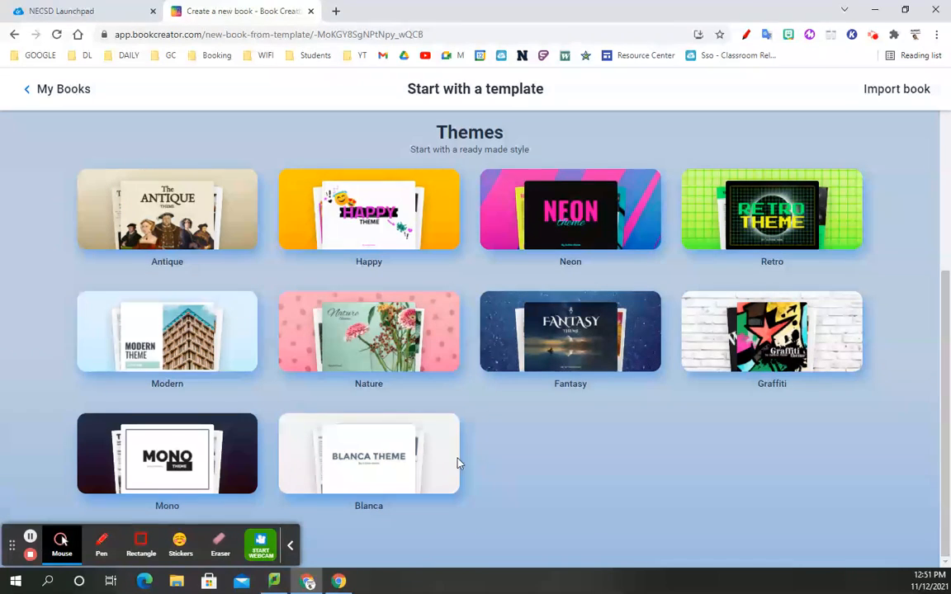
{"action": "left_click", "coordinate": [792, 355]}
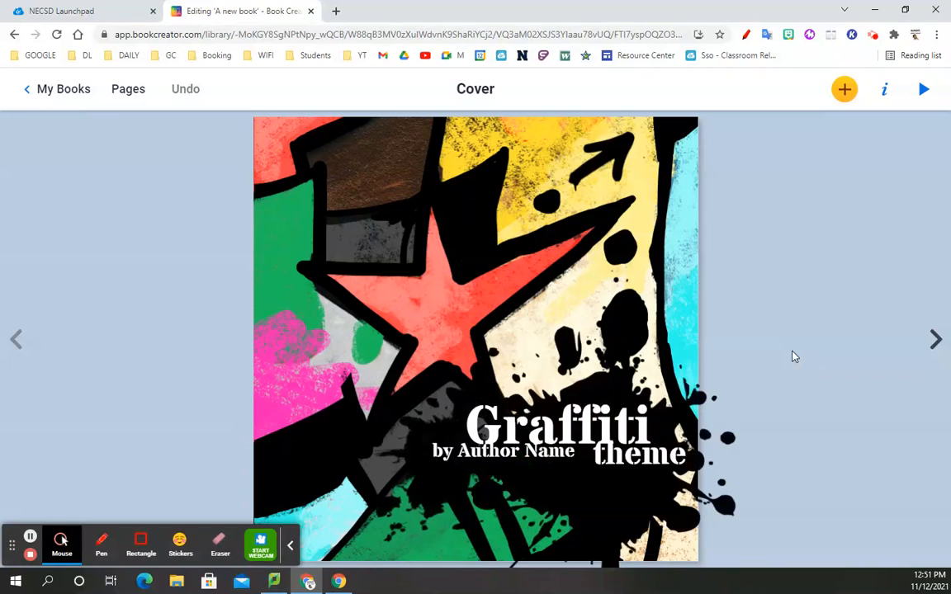
Add the text "hello" to the book cover and place it over the red star
{"action": "left_click", "coordinate": [602, 455]}
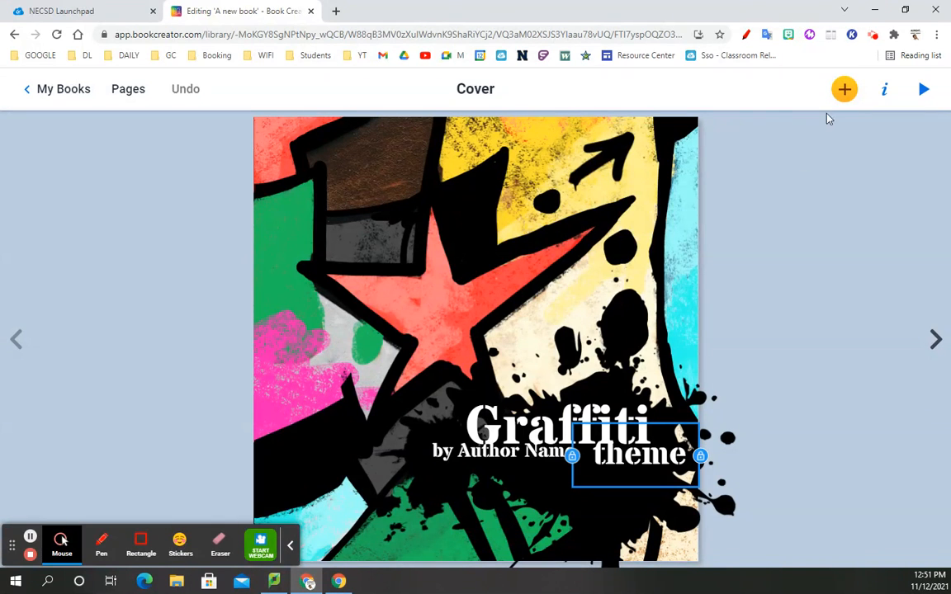
{"action": "left_click", "coordinate": [844, 89]}
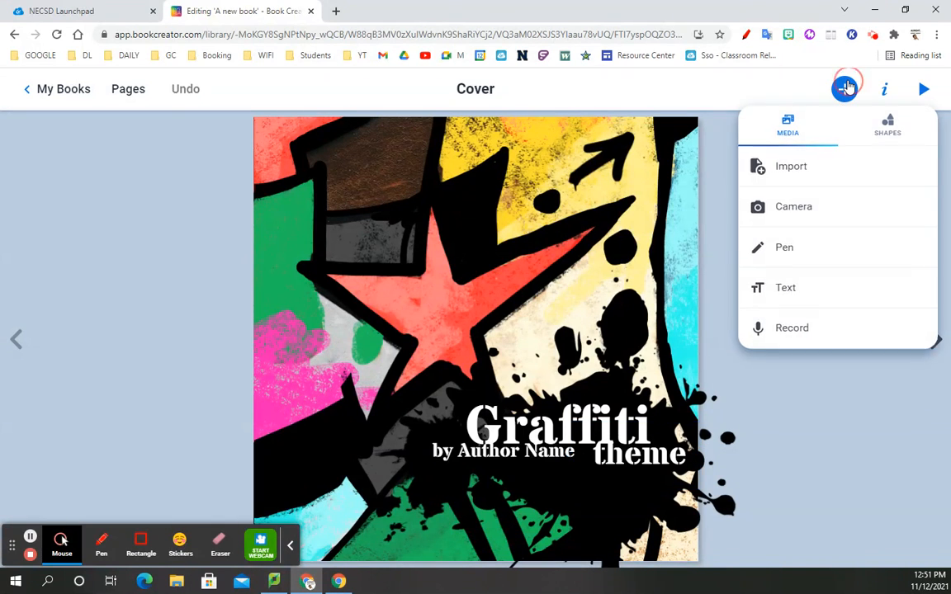
{"action": "left_click", "coordinate": [784, 286]}
{"action": "left_click", "coordinate": [808, 185]}
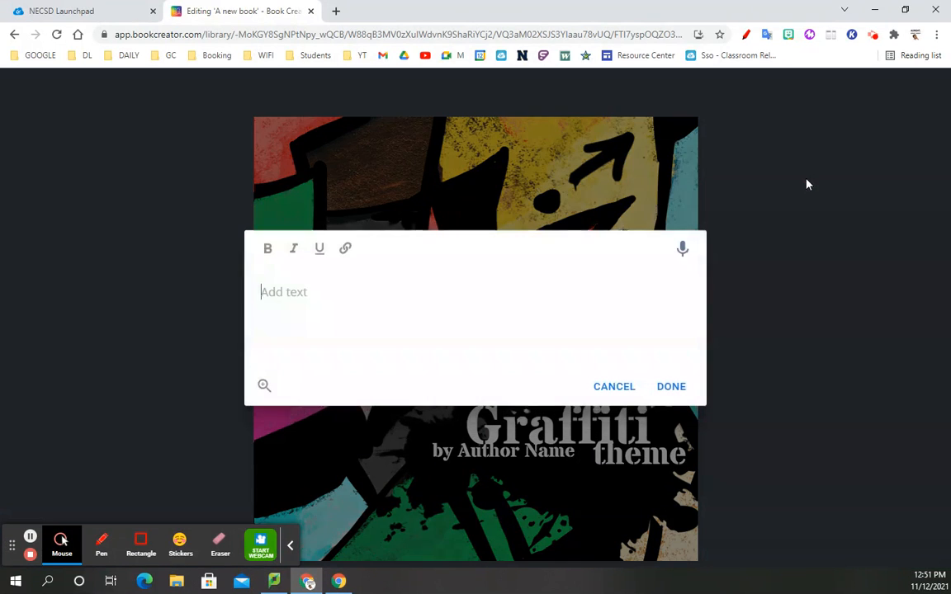
{"action": "type", "text": "hello"}
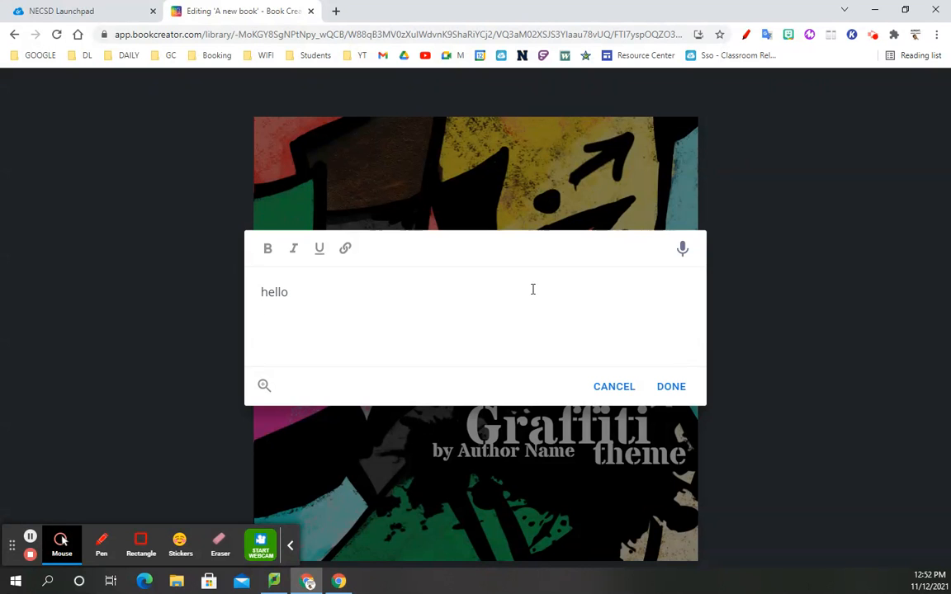
{"action": "left_click", "coordinate": [670, 387]}
{"action": "left_click_drag", "start_coordinate": [527, 365], "coordinate": [541, 323]}
Cut the "by Author Name", "Graffiti" and "theme" text boxes from the cover
{"action": "left_click", "coordinate": [498, 446]}
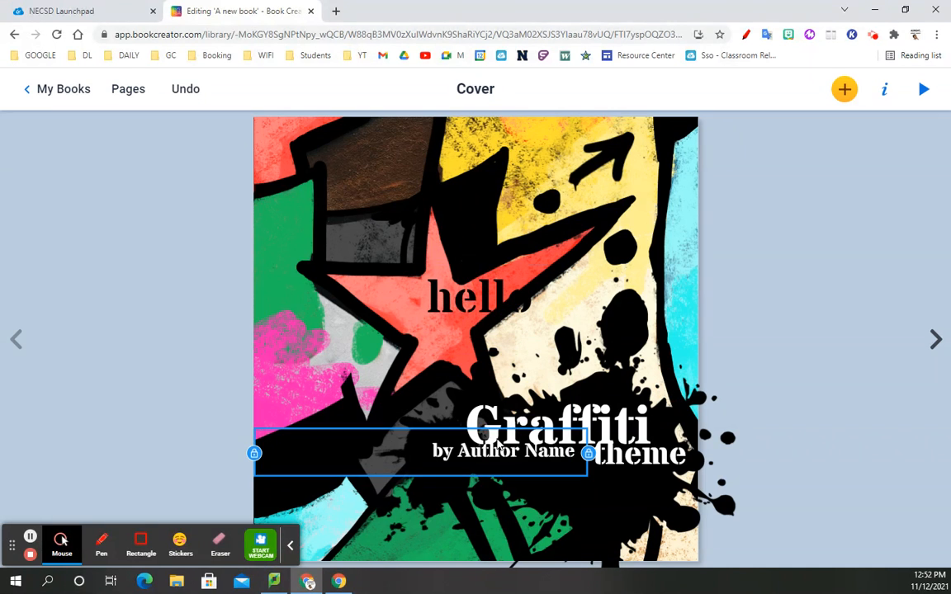
{"action": "right_click", "coordinate": [488, 448]}
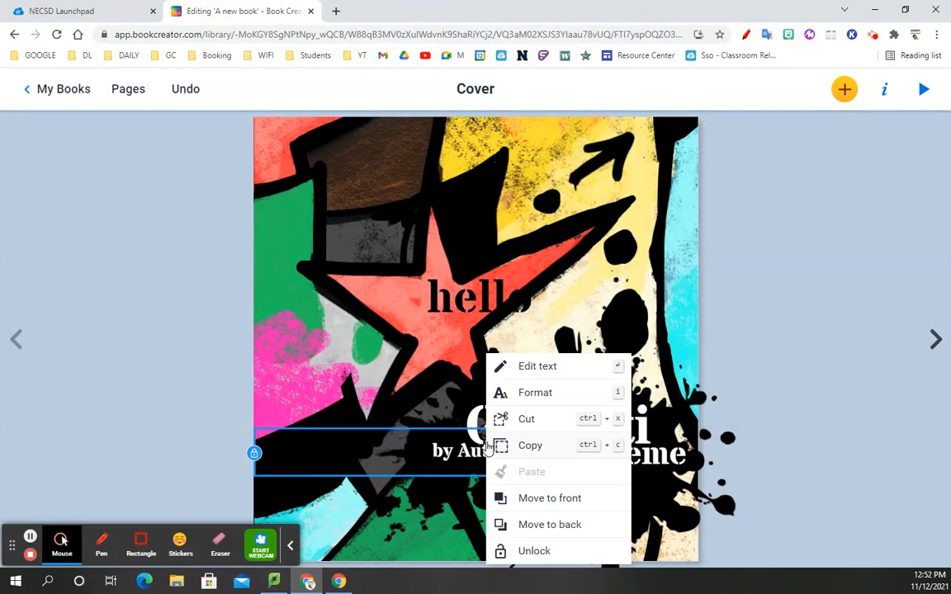
{"action": "left_click", "coordinate": [534, 424]}
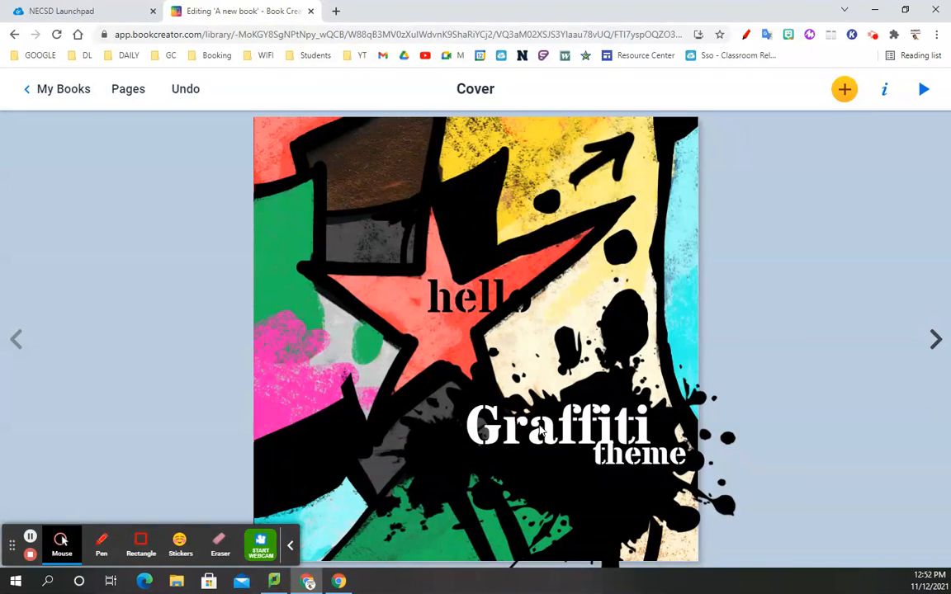
{"action": "left_click", "coordinate": [541, 427]}
{"action": "right_click", "coordinate": [540, 427]}
{"action": "left_click", "coordinate": [566, 420]}
{"action": "left_click", "coordinate": [614, 460]}
{"action": "right_click", "coordinate": [615, 458]}
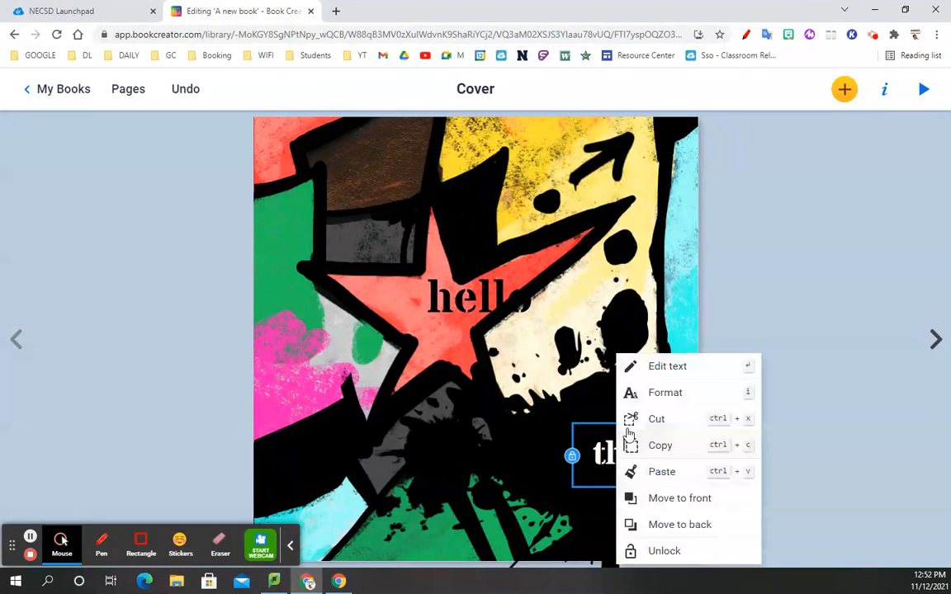
{"action": "left_click", "coordinate": [650, 409]}
{"action": "left_click", "coordinate": [823, 432]}
{"action": "left_click", "coordinate": [669, 450]}
{"action": "right_click", "coordinate": [672, 445]}
{"action": "left_click", "coordinate": [691, 419]}
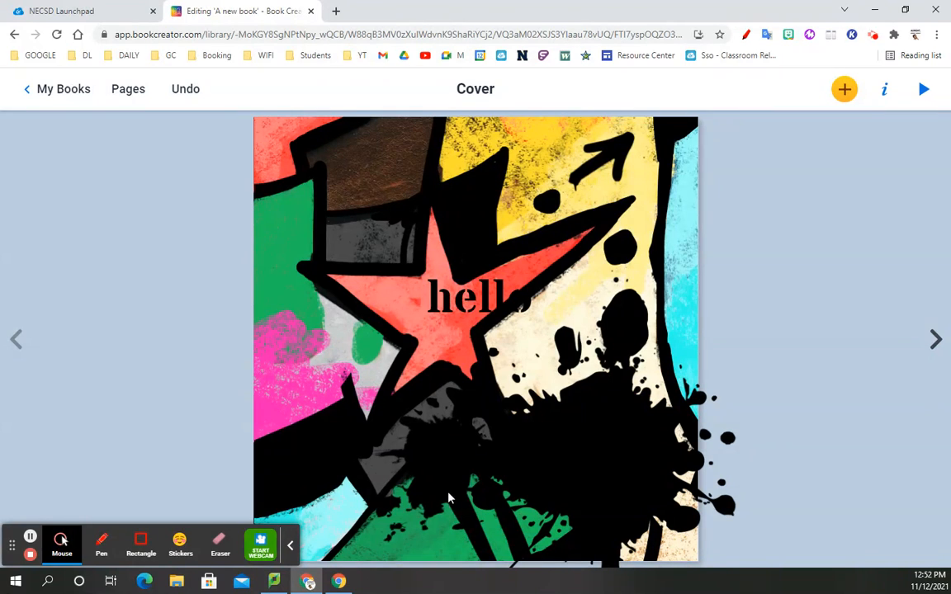
Look at page 2 of the book with its heading and body text, and return to the cover
{"action": "left_click", "coordinate": [933, 341]}
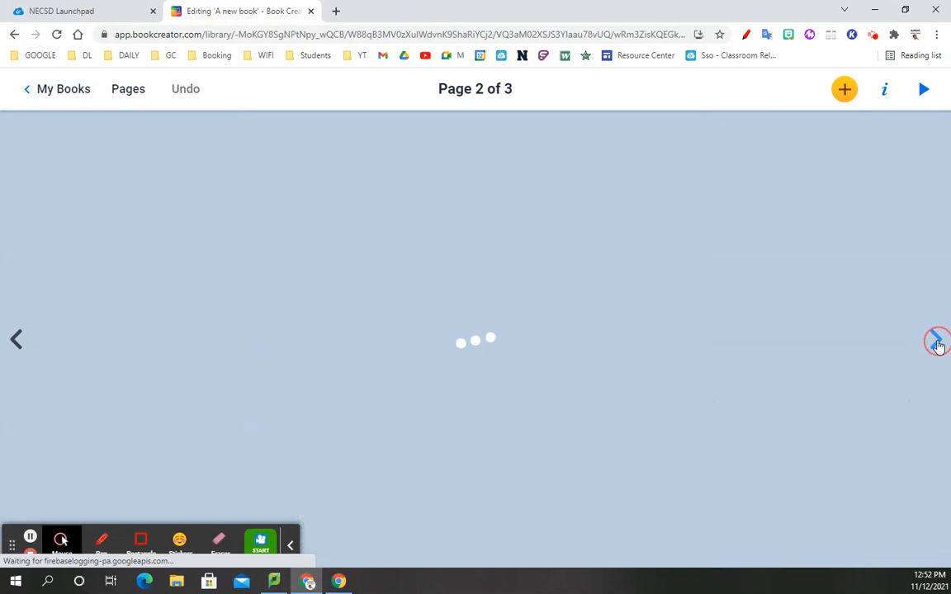
{"action": "left_click", "coordinate": [436, 329]}
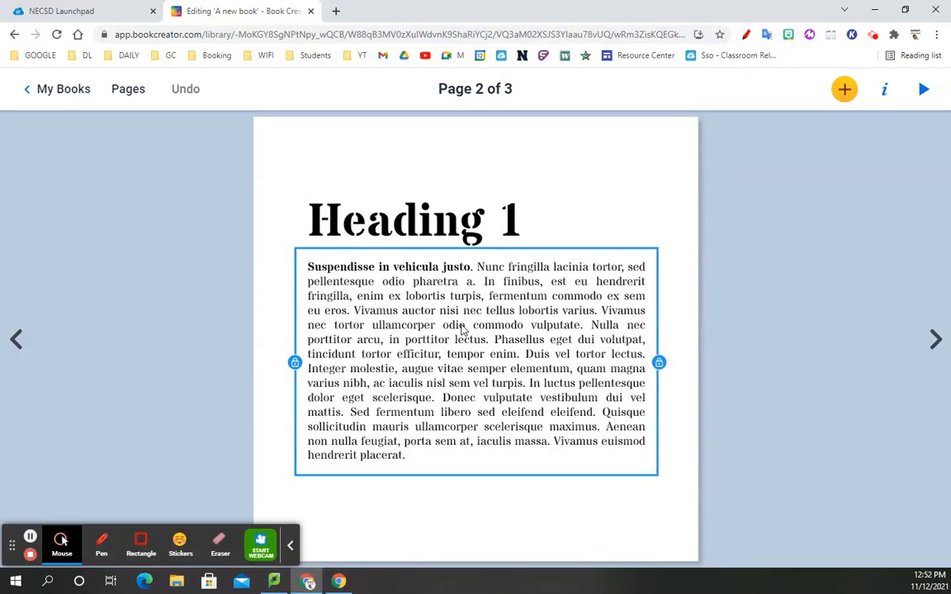
{"action": "left_click", "coordinate": [20, 341]}
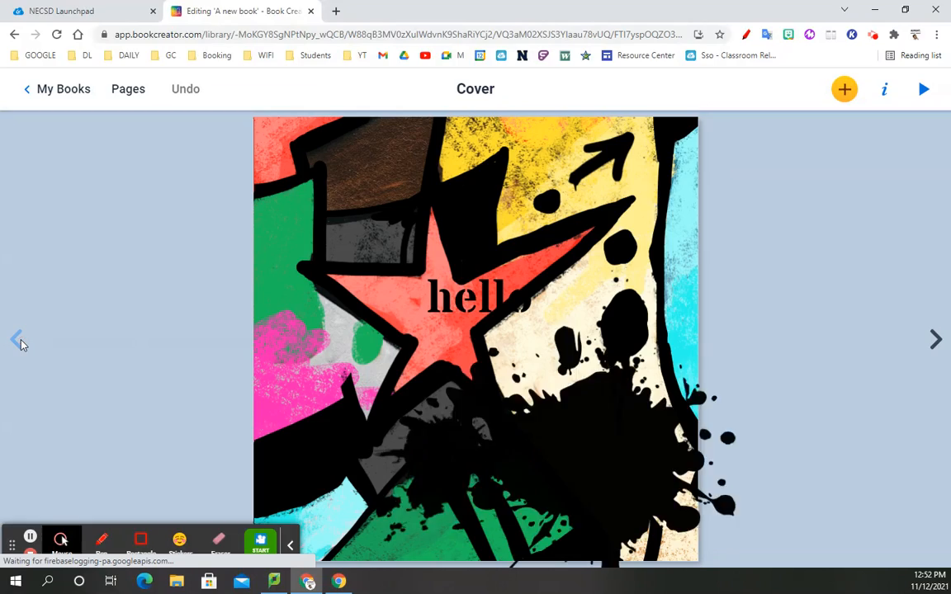
Return to the "Per. 9 ela" library and create another new book with a blank square layout
{"action": "left_click", "coordinate": [33, 96]}
{"action": "left_click", "coordinate": [755, 91]}
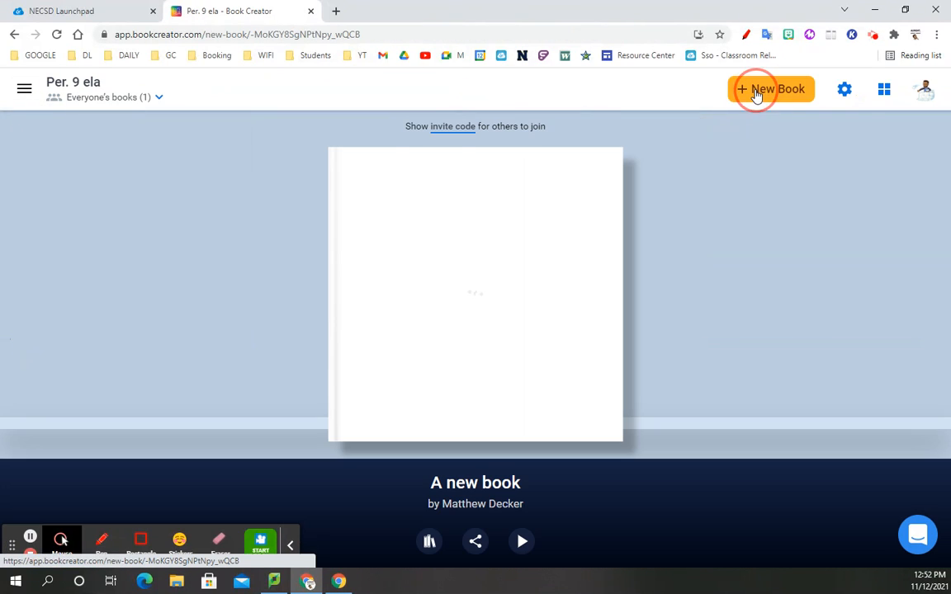
{"action": "left_click", "coordinate": [454, 277]}
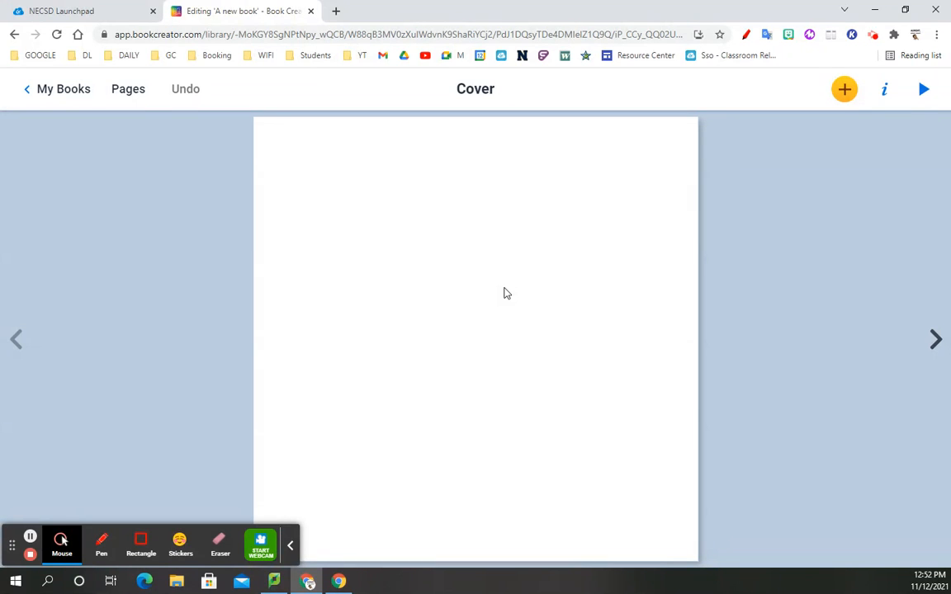
Look through the import options for images, computer files and Google Drive, and close them without importing anything
{"action": "left_click", "coordinate": [843, 90]}
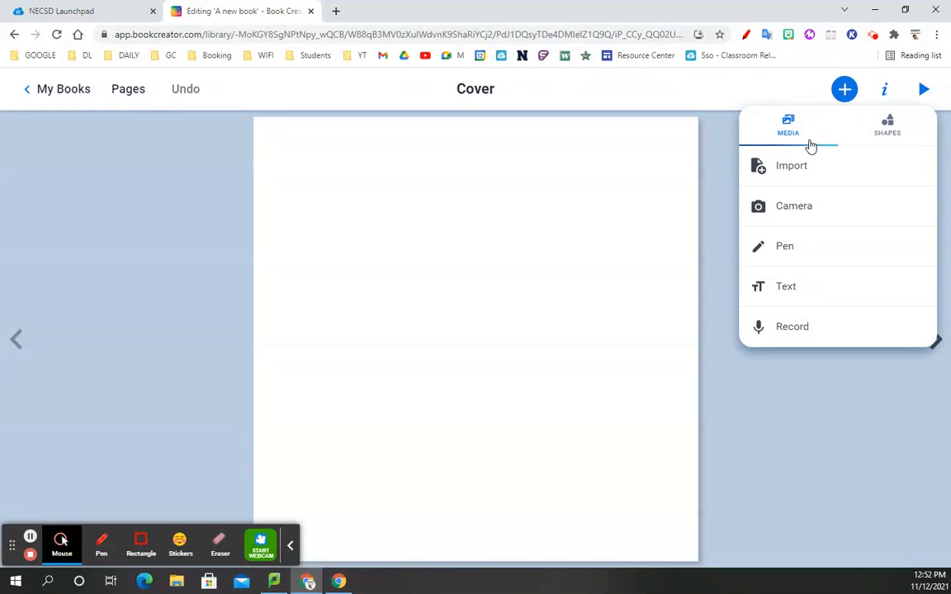
{"action": "left_click", "coordinate": [792, 165]}
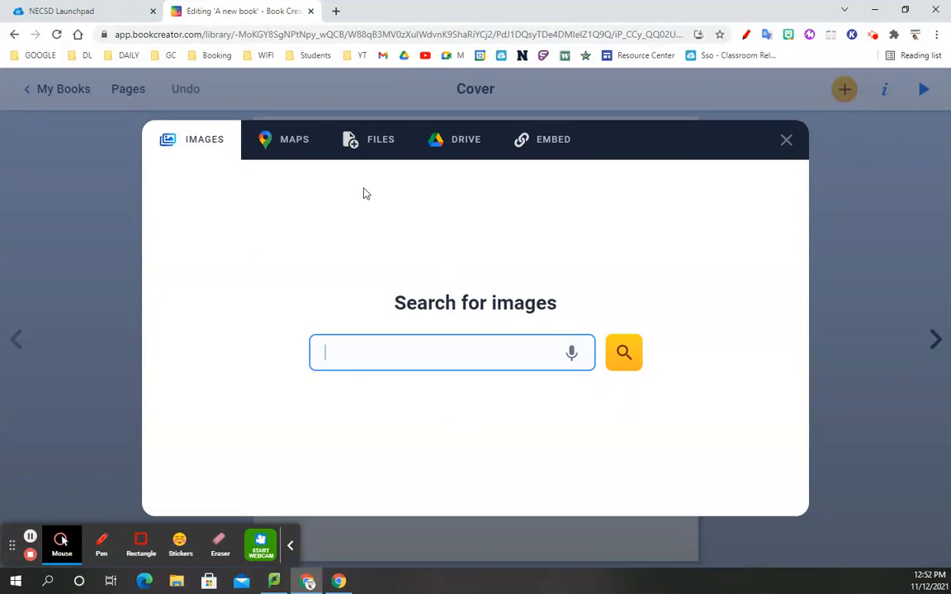
{"action": "left_click", "coordinate": [373, 141]}
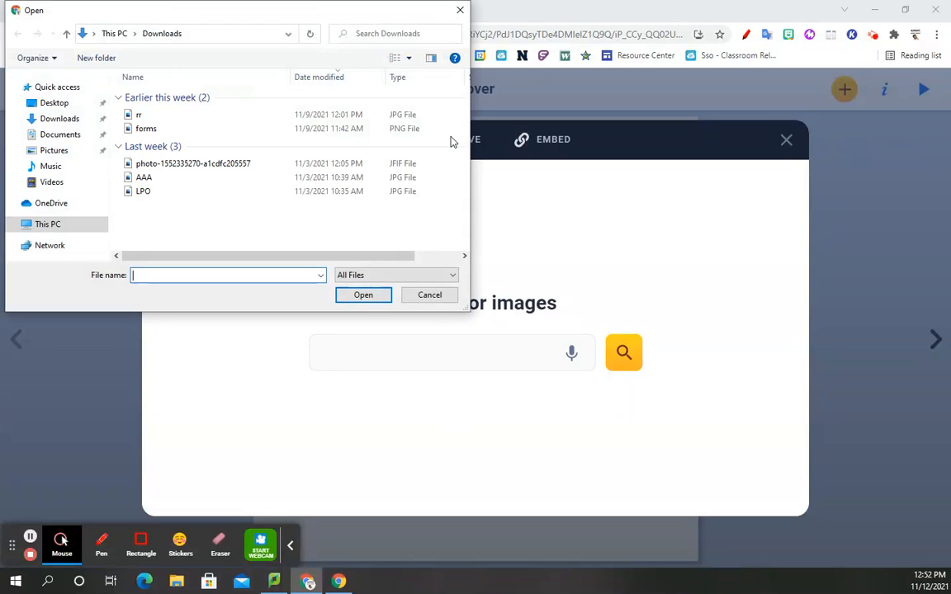
{"action": "left_click", "coordinate": [428, 294]}
{"action": "left_click", "coordinate": [463, 149]}
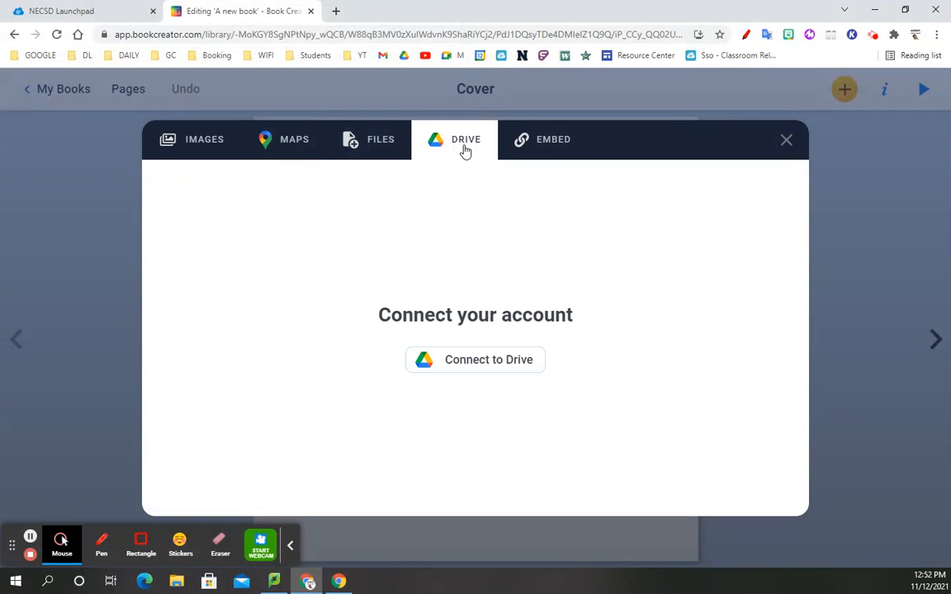
{"action": "left_click", "coordinate": [788, 144]}
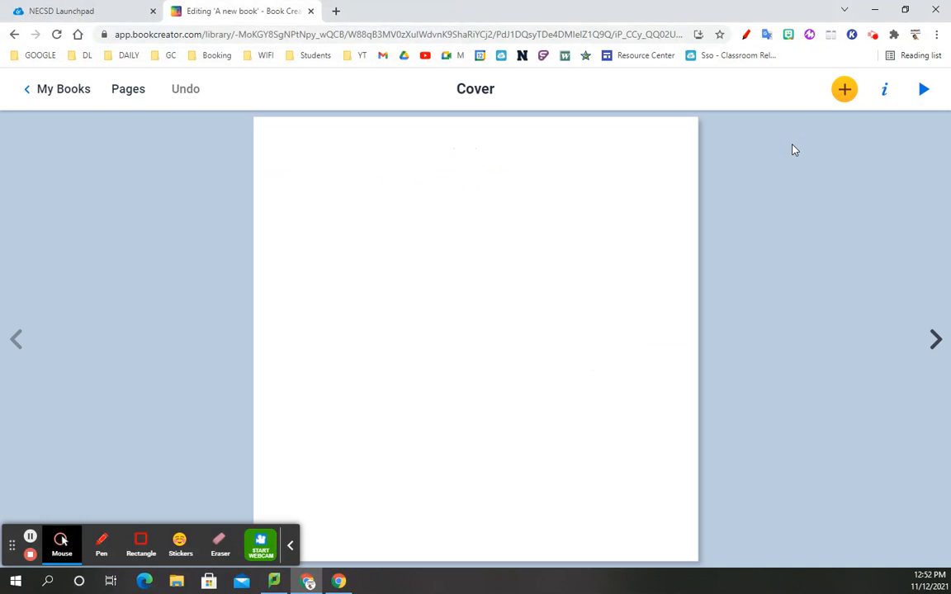
Look at the available shapes and search them for "heart"
{"action": "left_click", "coordinate": [842, 96]}
{"action": "left_click", "coordinate": [886, 123]}
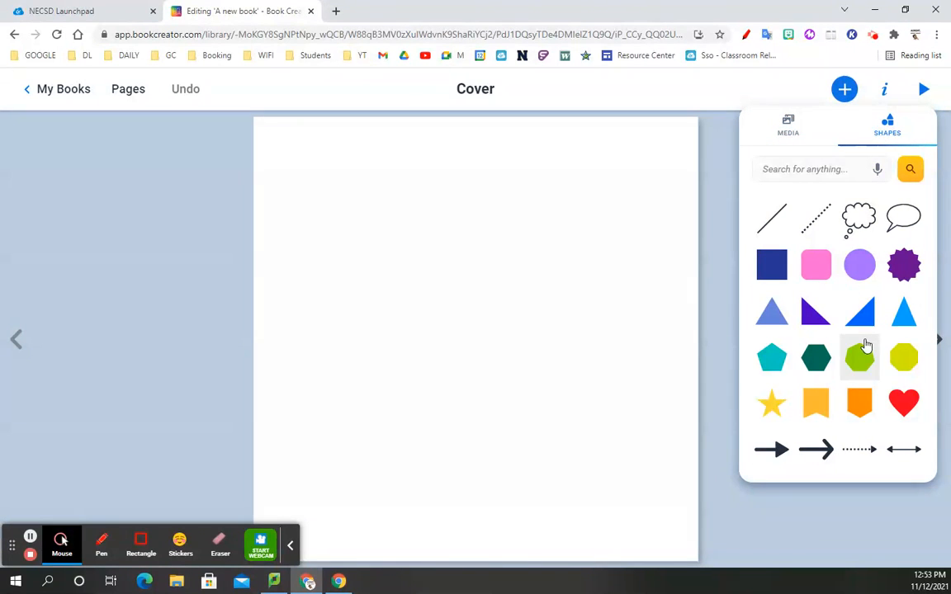
{"action": "left_click", "coordinate": [810, 172]}
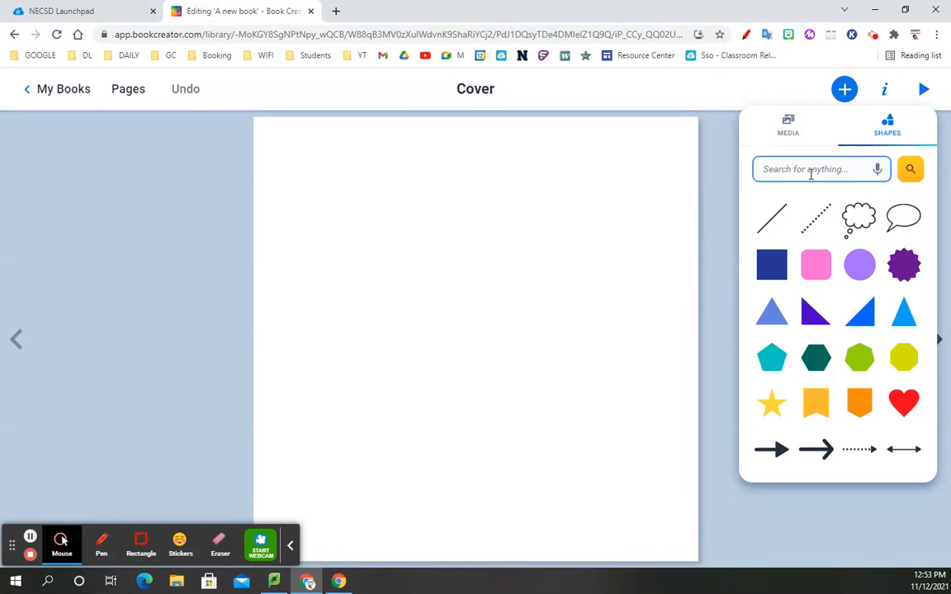
{"action": "type", "text": "heart"}
{"action": "key", "text": "Return"}
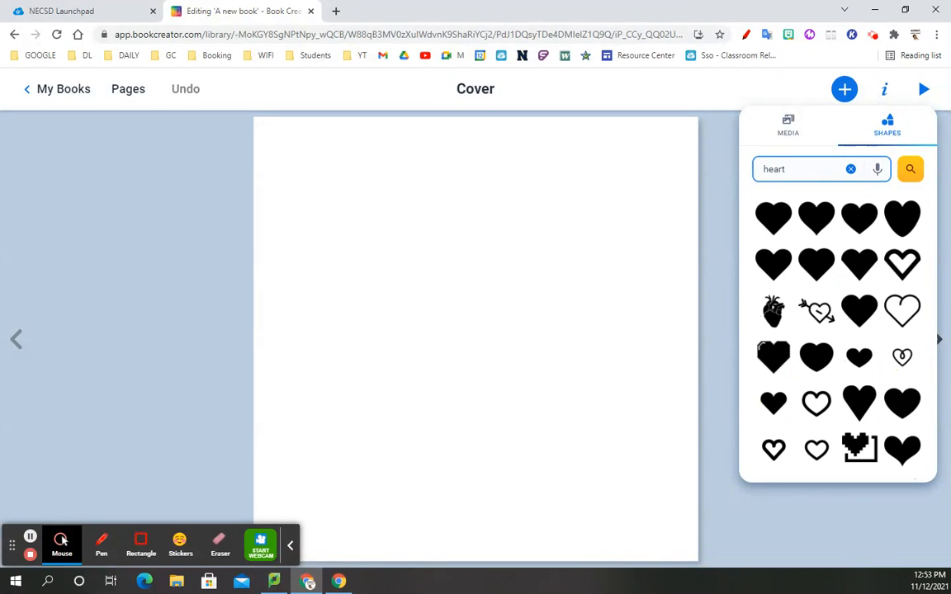
{"action": "scroll", "coordinate": [868, 342], "scroll_direction": "down", "scroll_amount": 3}
{"action": "scroll", "coordinate": [864, 340], "scroll_direction": "up", "scroll_amount": 3}
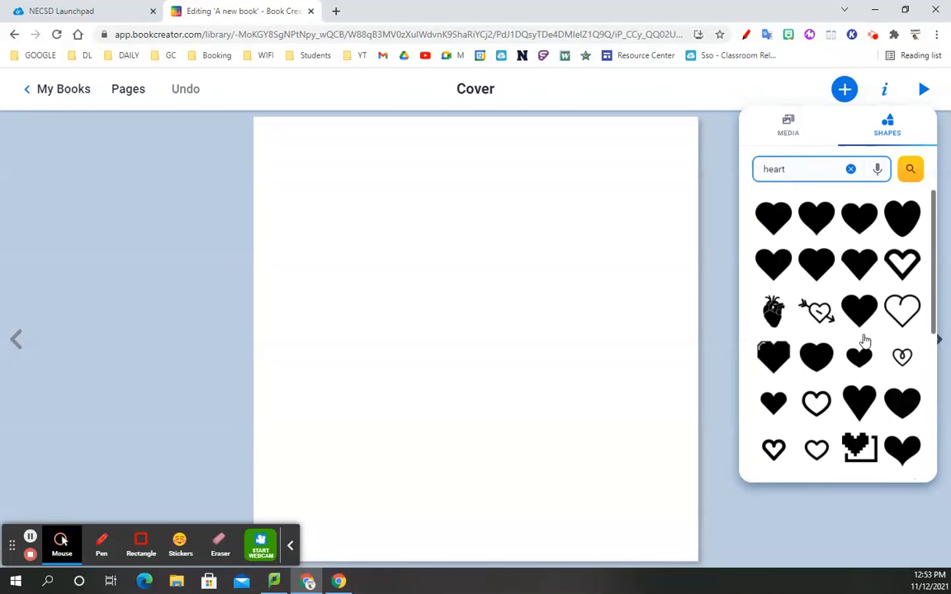
{"action": "left_click", "coordinate": [718, 226]}
Open the camera capture for the cover and leave it without granting camera and microphone access
{"action": "left_click", "coordinate": [844, 89]}
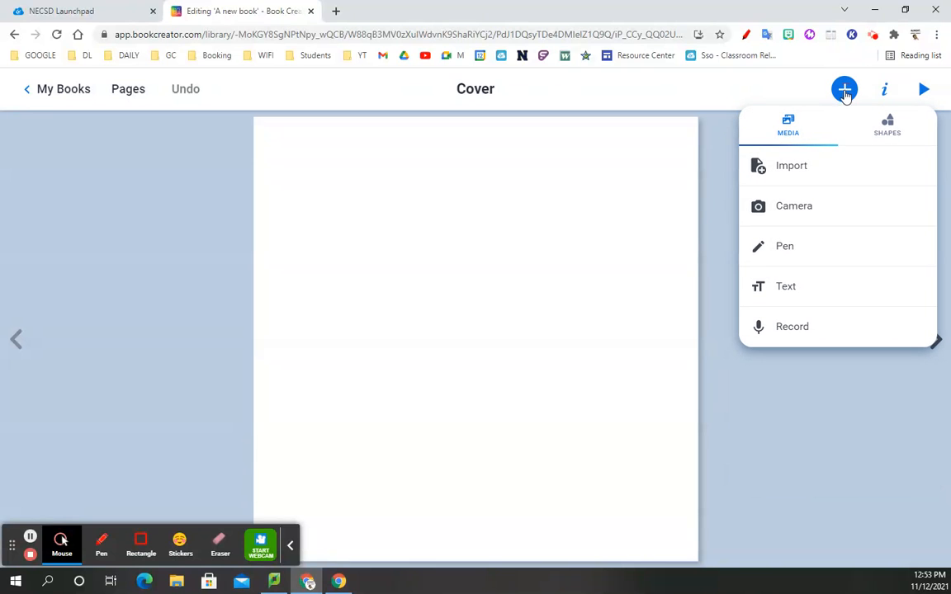
{"action": "left_click", "coordinate": [813, 216]}
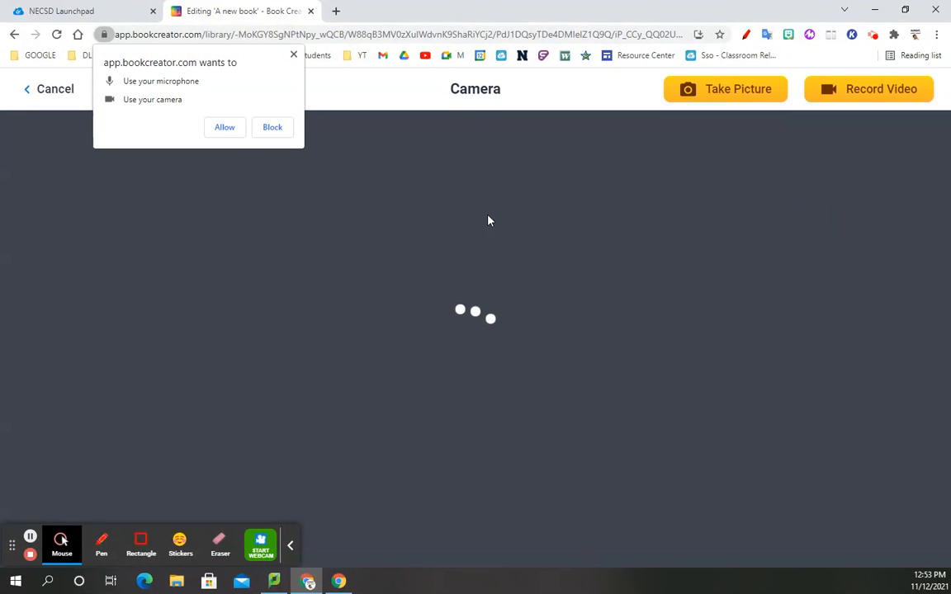
{"action": "left_click", "coordinate": [294, 56]}
{"action": "left_click", "coordinate": [621, 361]}
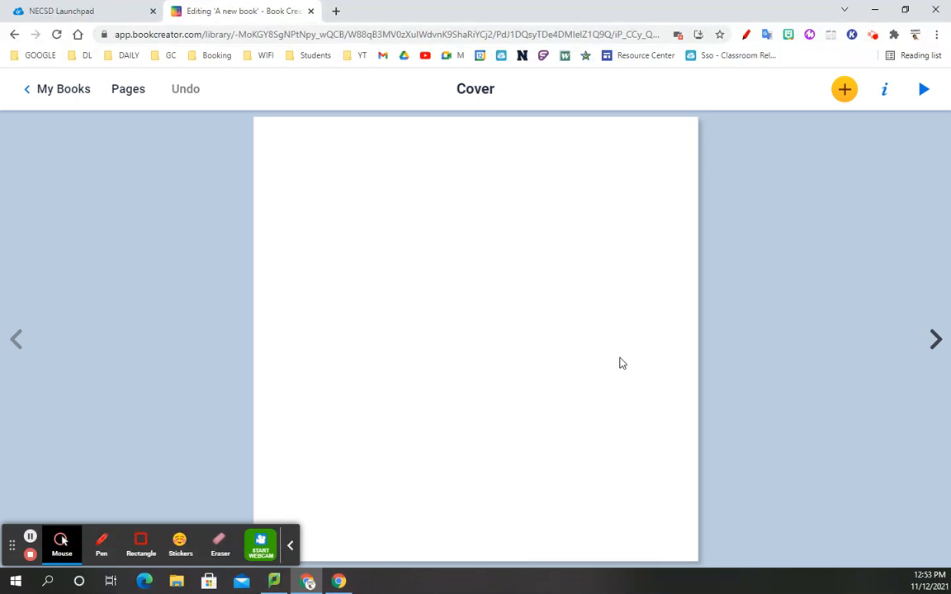
Add the text "hello" to the blank cover and place it near the top centre of the page
{"action": "left_click", "coordinate": [846, 91]}
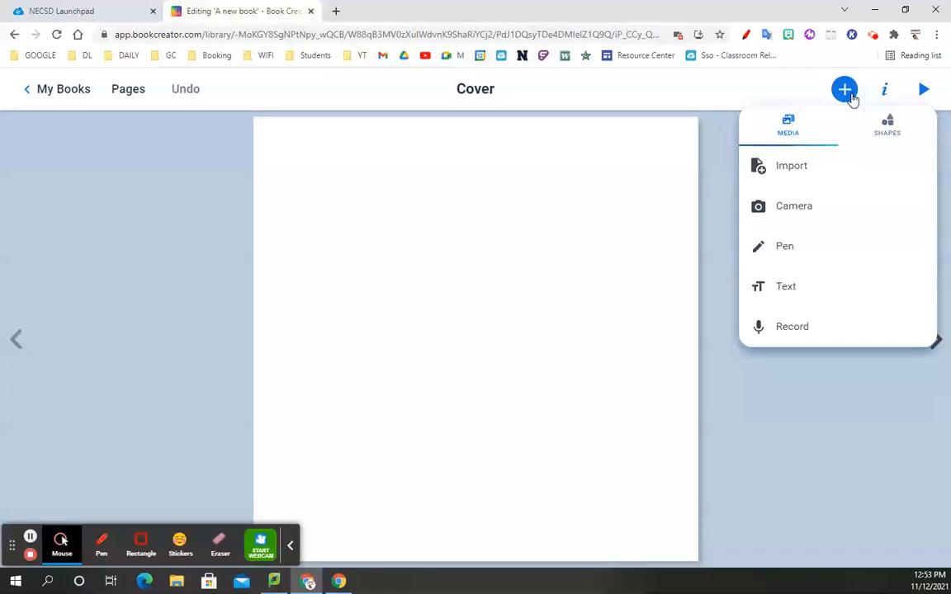
{"action": "left_click", "coordinate": [763, 291]}
{"action": "type", "text": "hello"}
{"action": "key", "text": "Return"}
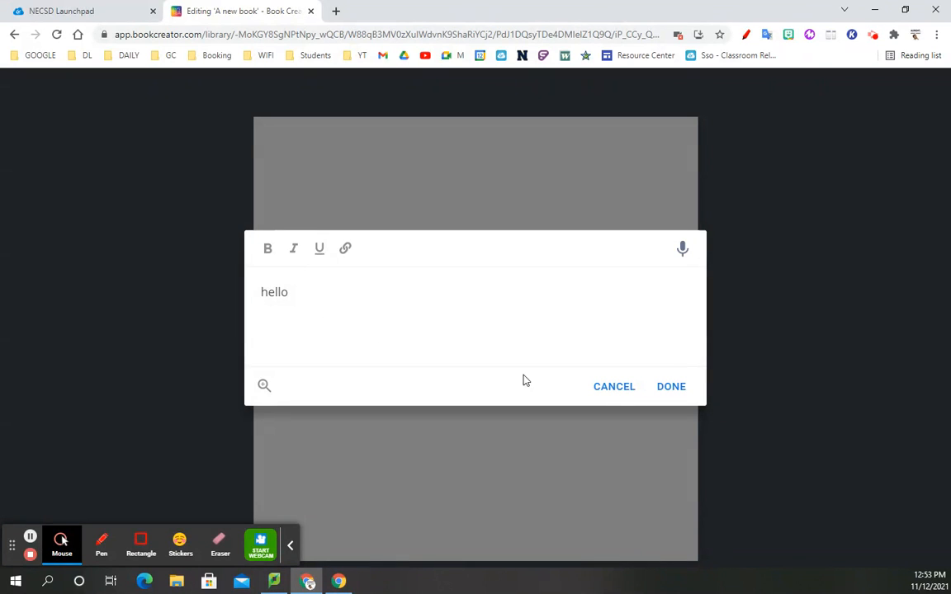
{"action": "left_click", "coordinate": [670, 386]}
{"action": "left_click_drag", "start_coordinate": [392, 206], "coordinate": [523, 158]}
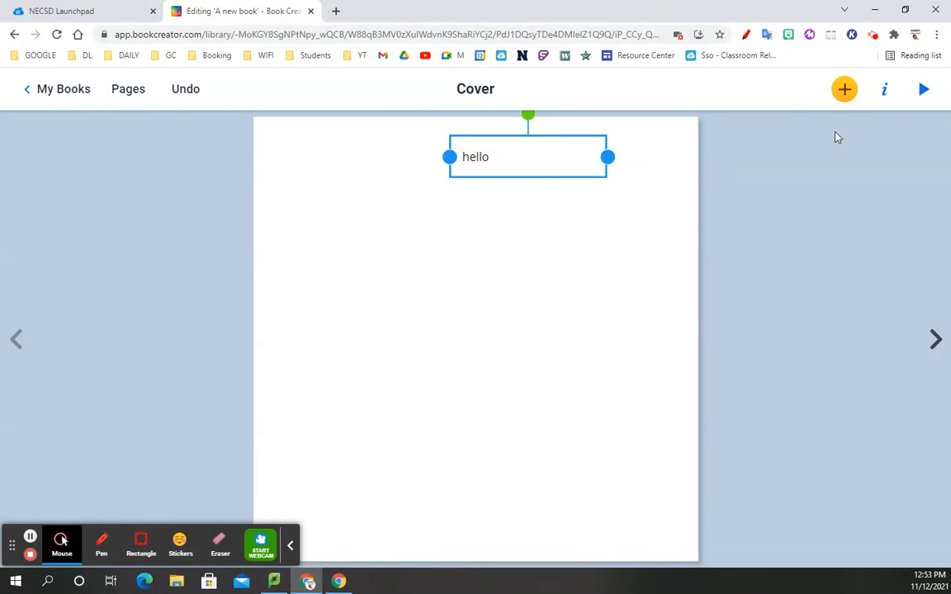
Allow microphone access, record a short sound clip and use the recording on the cover
{"action": "left_click", "coordinate": [843, 95]}
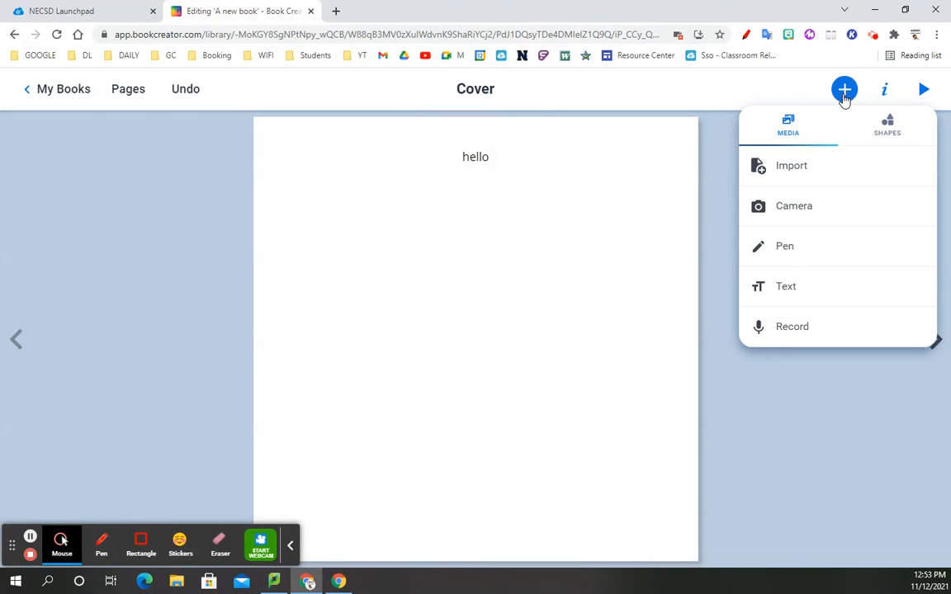
{"action": "left_click", "coordinate": [781, 329]}
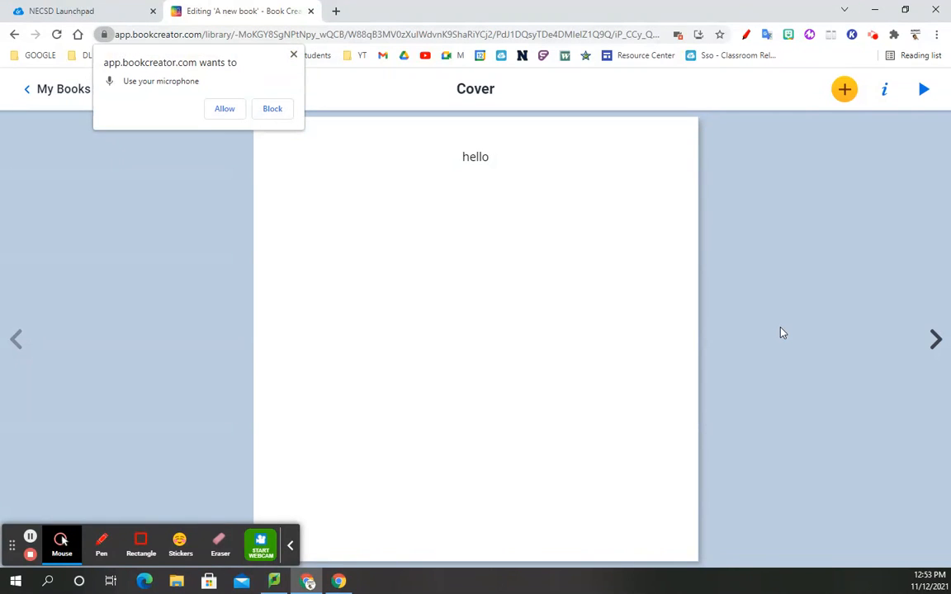
{"action": "left_click", "coordinate": [231, 112]}
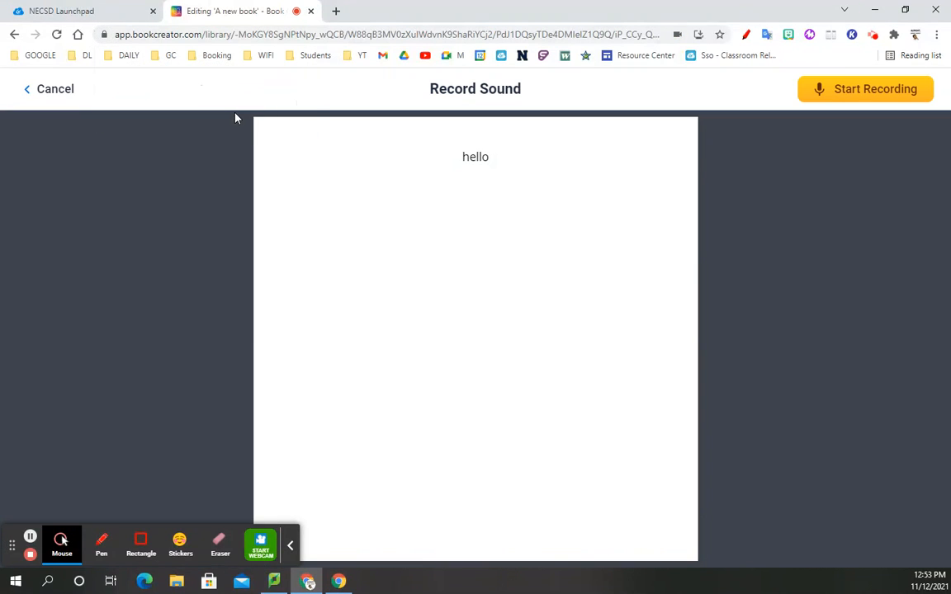
{"action": "left_click", "coordinate": [886, 91]}
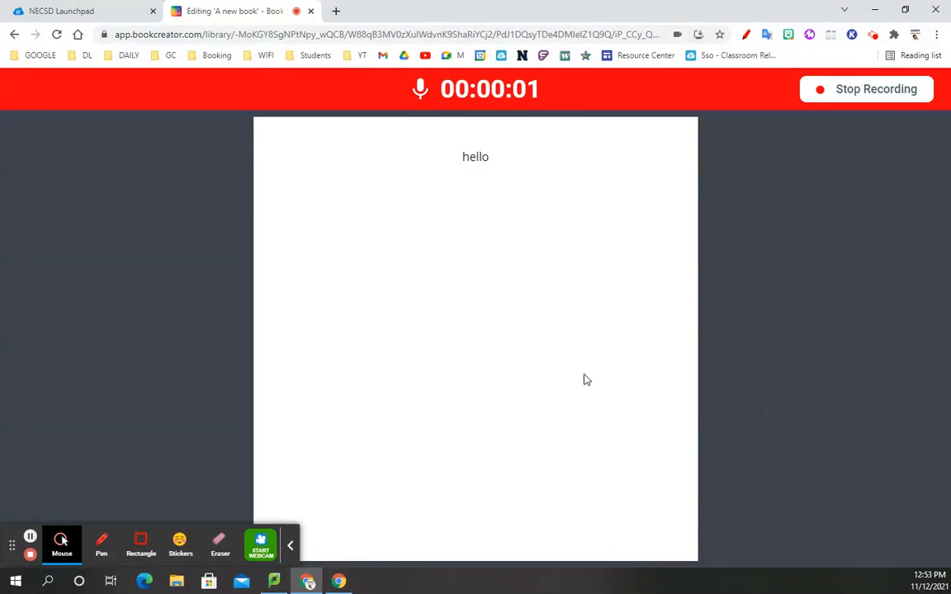
{"action": "left_click", "coordinate": [910, 89]}
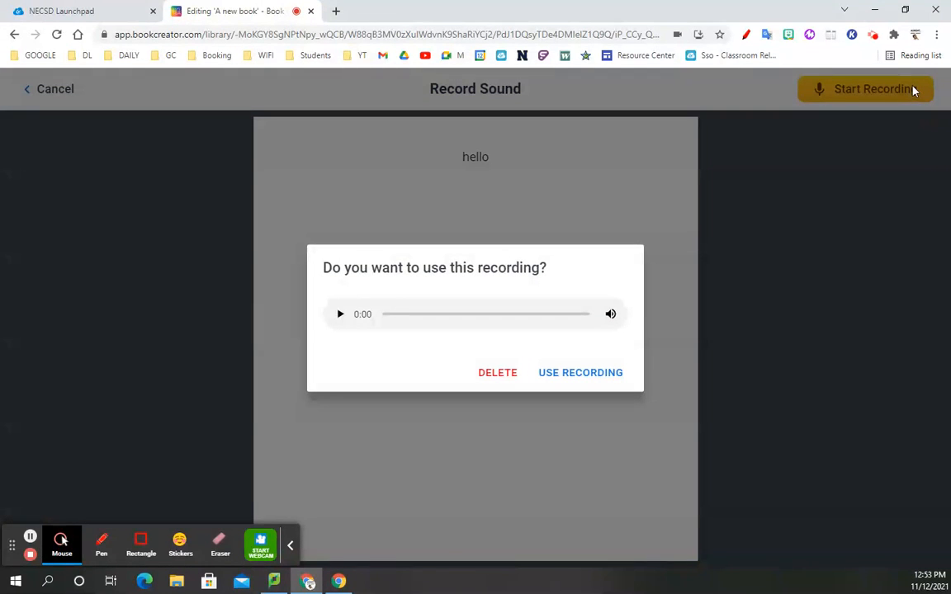
{"action": "left_click", "coordinate": [581, 373]}
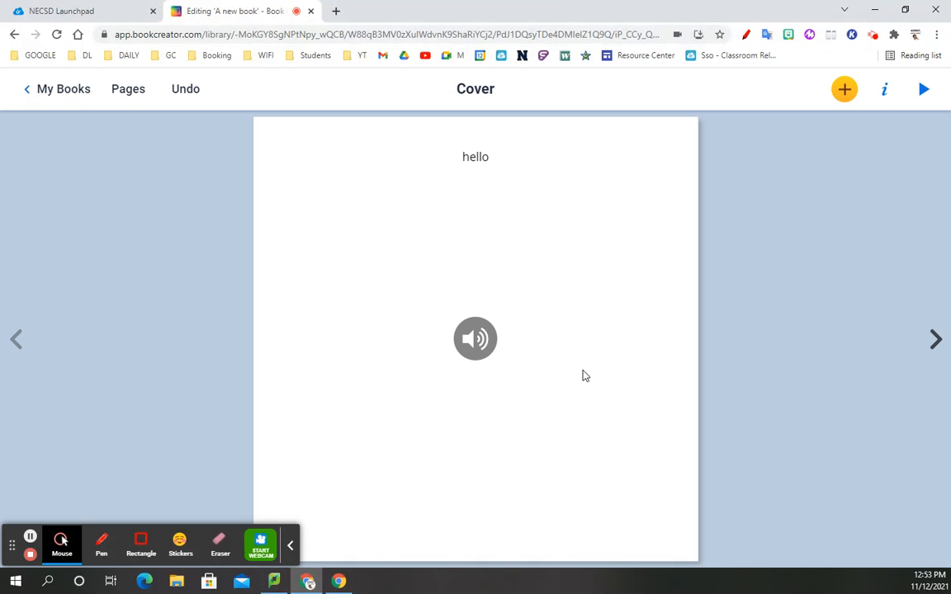
Move the sound icon to the upper-right corner of the cover, level with the "hello" text
{"action": "left_click", "coordinate": [486, 339]}
{"action": "left_click_drag", "start_coordinate": [485, 341], "coordinate": [652, 152]}
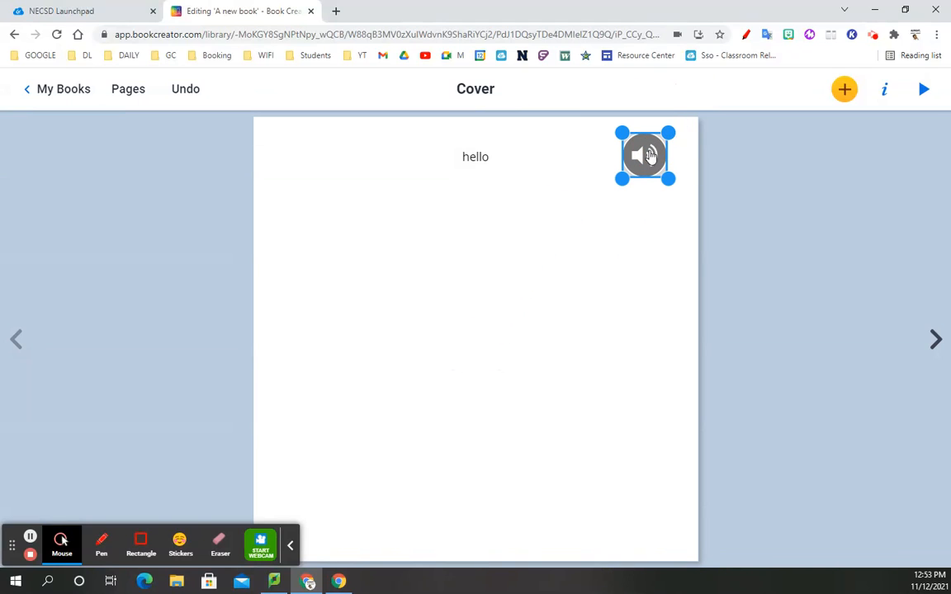
{"action": "left_click", "coordinate": [629, 253]}
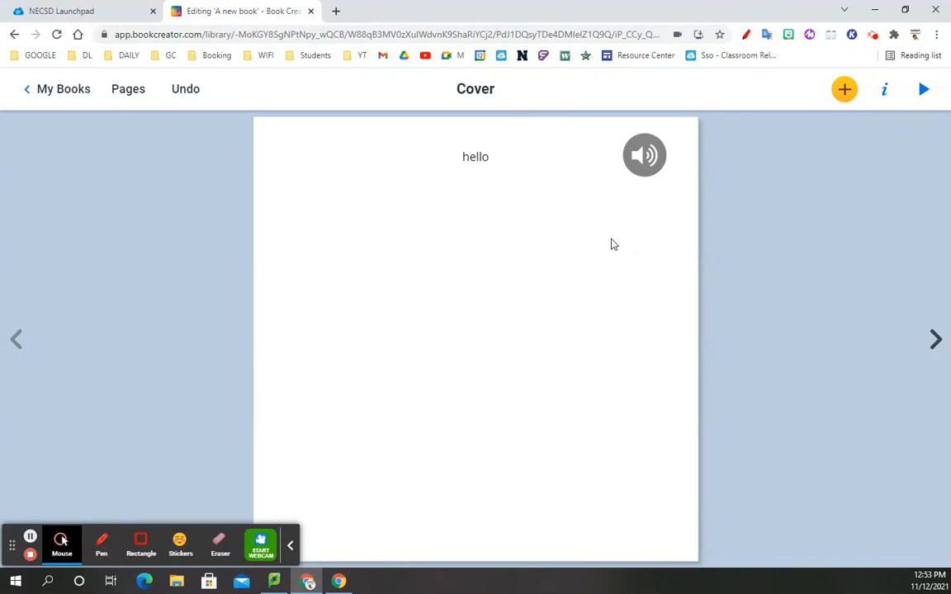
Add a solid black heart from the "heart" shape results and place it in the lower middle of the cover
{"action": "left_click", "coordinate": [843, 91]}
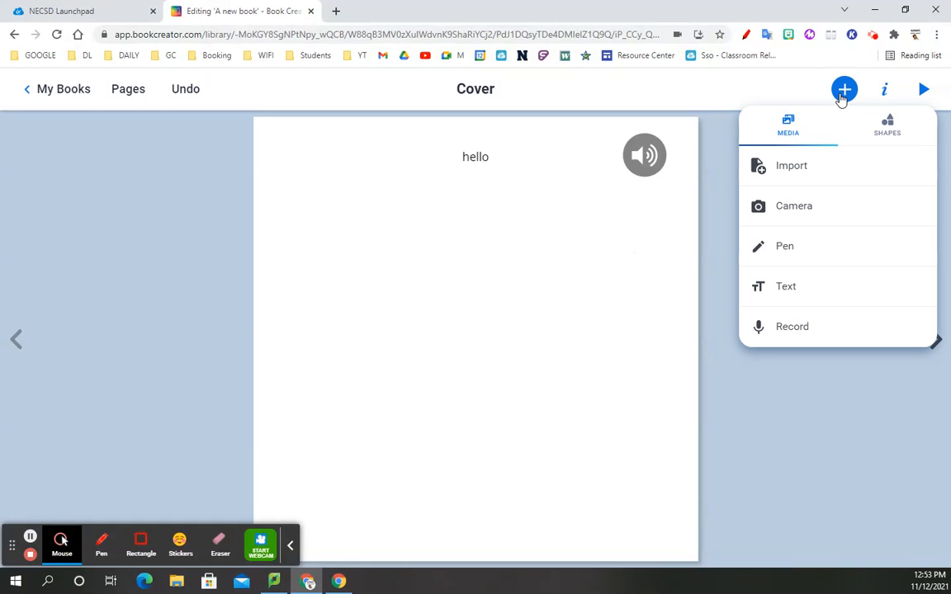
{"action": "left_click", "coordinate": [890, 125]}
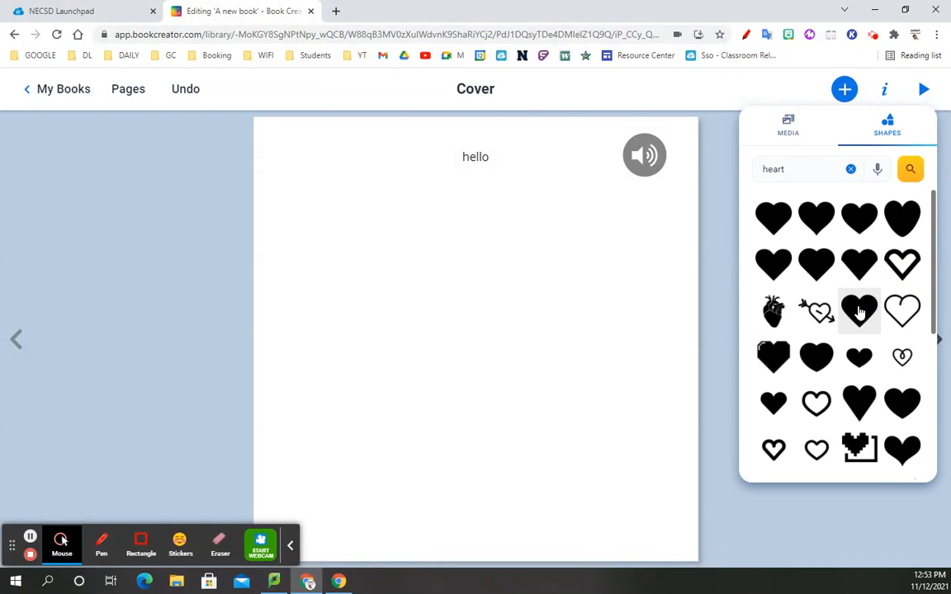
{"action": "left_click", "coordinate": [858, 311]}
{"action": "left_click", "coordinate": [417, 356]}
{"action": "left_click_drag", "start_coordinate": [410, 272], "coordinate": [484, 381]}
{"action": "left_click", "coordinate": [806, 158]}
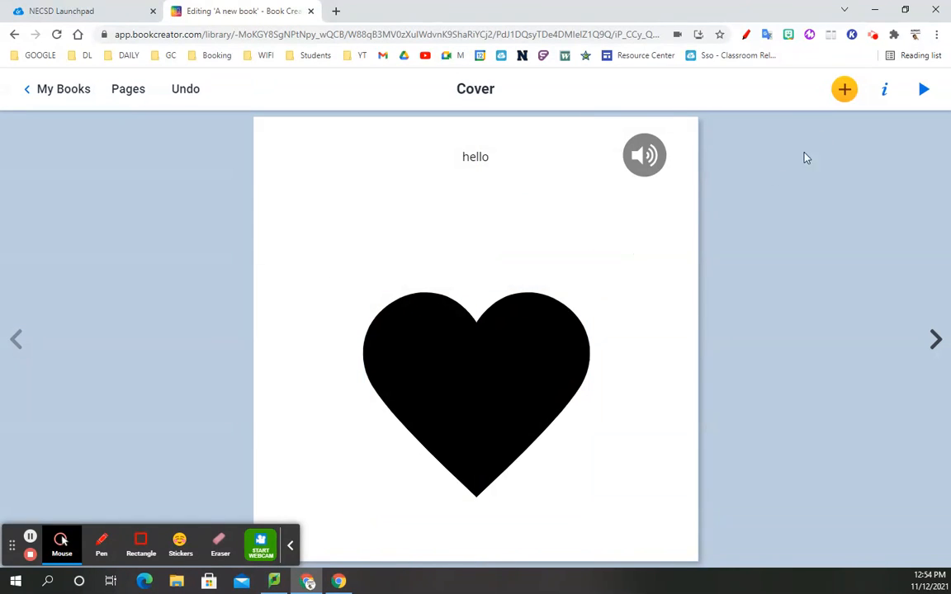
Draw a freehand black scribble with the medium-width pen at the heart's lower left and save the drawing
{"action": "left_click", "coordinate": [843, 89]}
{"action": "left_click", "coordinate": [792, 248]}
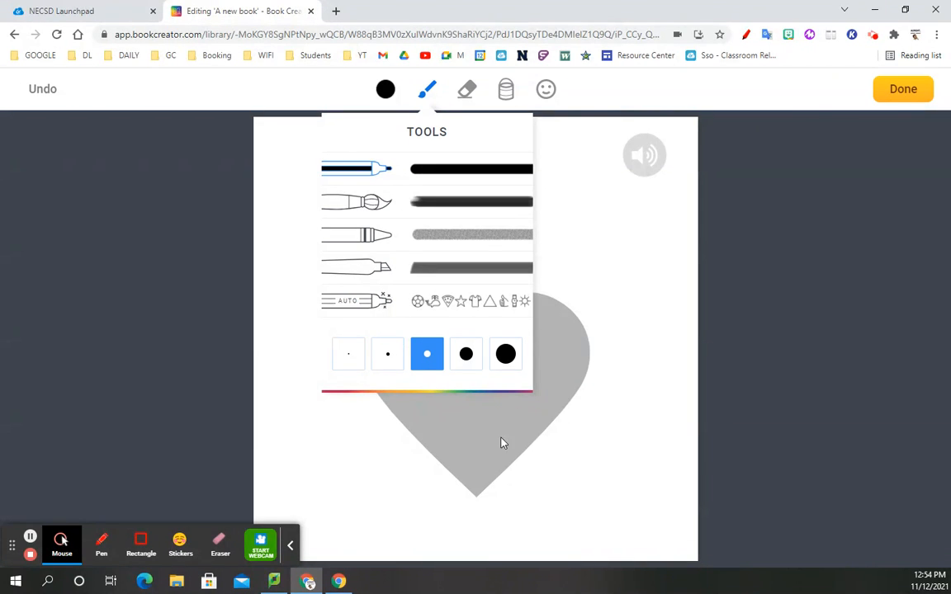
{"action": "mouse_move", "coordinate": [330, 463]}
{"action": "left_mouse_down"}
{"action": "mouse_move", "coordinate": [401, 490]}
{"action": "mouse_move", "coordinate": [431, 522]}
{"action": "left_mouse_up"}
{"action": "left_click", "coordinate": [907, 89]}
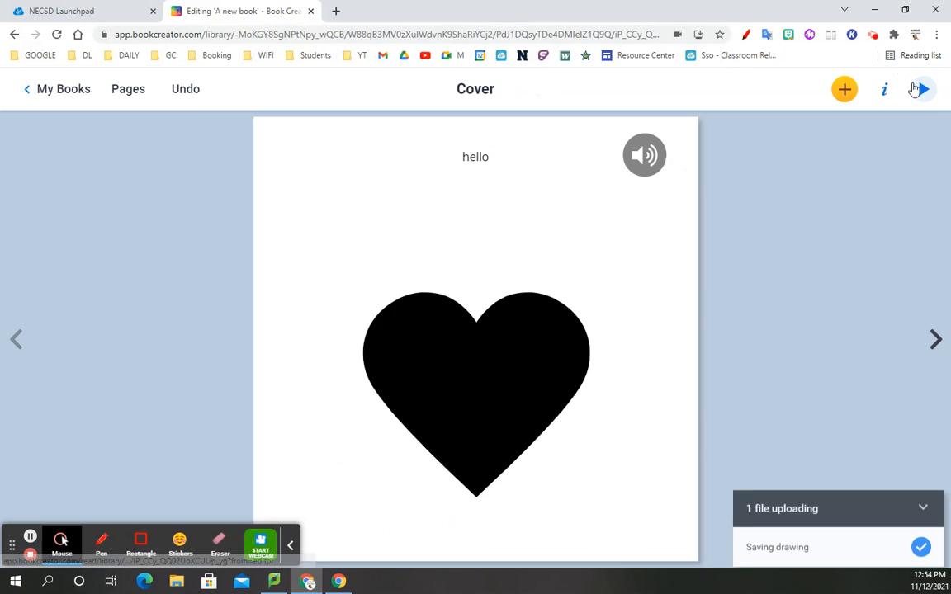
Add the money-mouth face emoji with the Pen tool, place it at the cover's upper left and save the drawing
{"action": "left_click", "coordinate": [845, 89]}
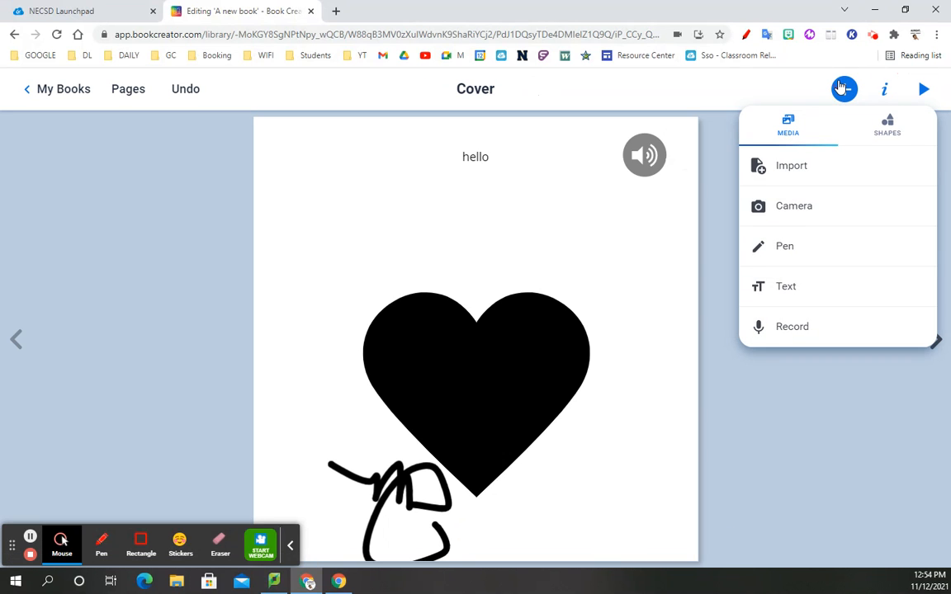
{"action": "left_click", "coordinate": [791, 250]}
{"action": "left_click", "coordinate": [546, 91]}
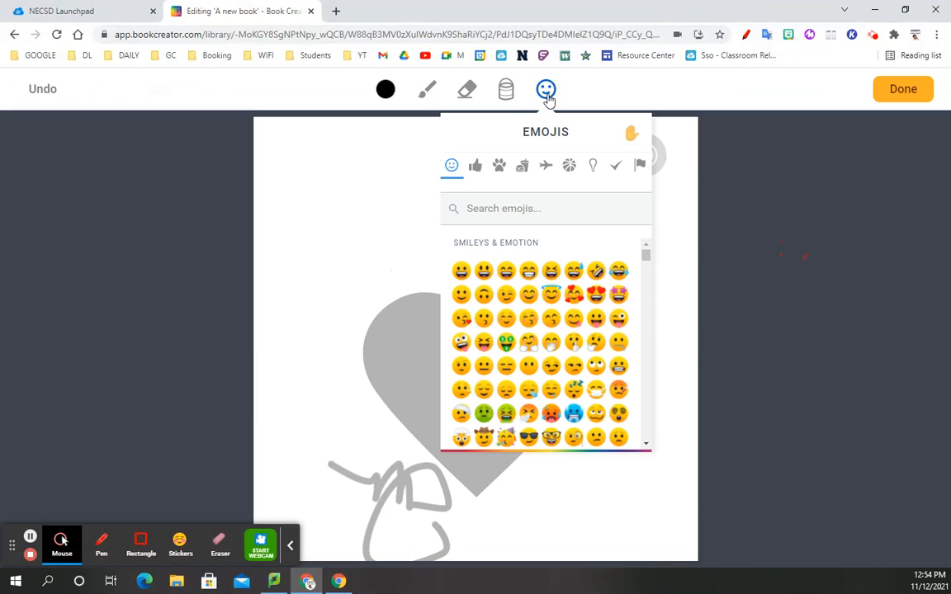
{"action": "left_click", "coordinate": [506, 342]}
{"action": "left_click_drag", "start_coordinate": [471, 341], "coordinate": [359, 225]}
{"action": "left_click", "coordinate": [898, 92]}
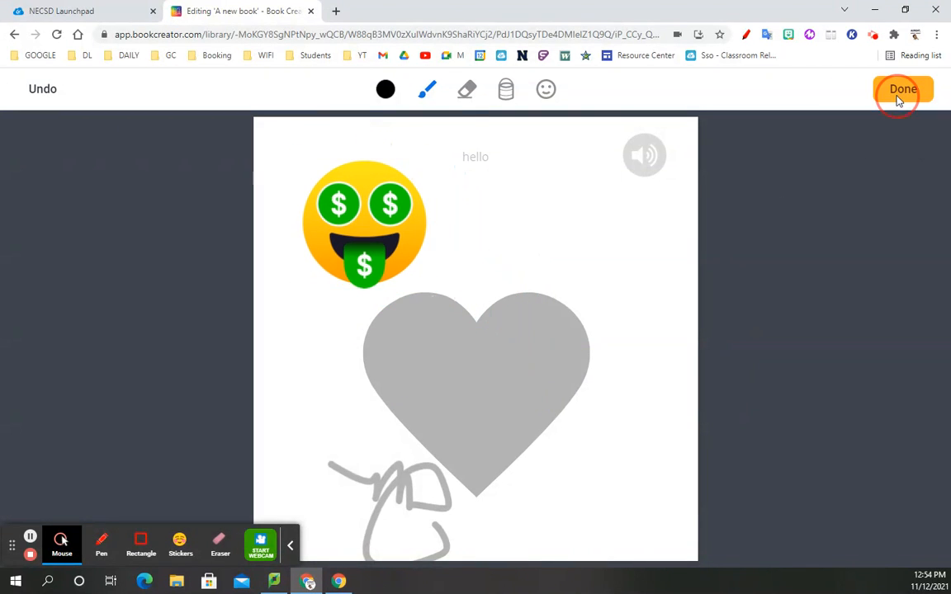
Connect the teacher's Google account to Book Creator as a Drive import source and allow access
{"action": "left_click", "coordinate": [845, 89]}
{"action": "left_click", "coordinate": [844, 89]}
{"action": "left_click", "coordinate": [846, 90]}
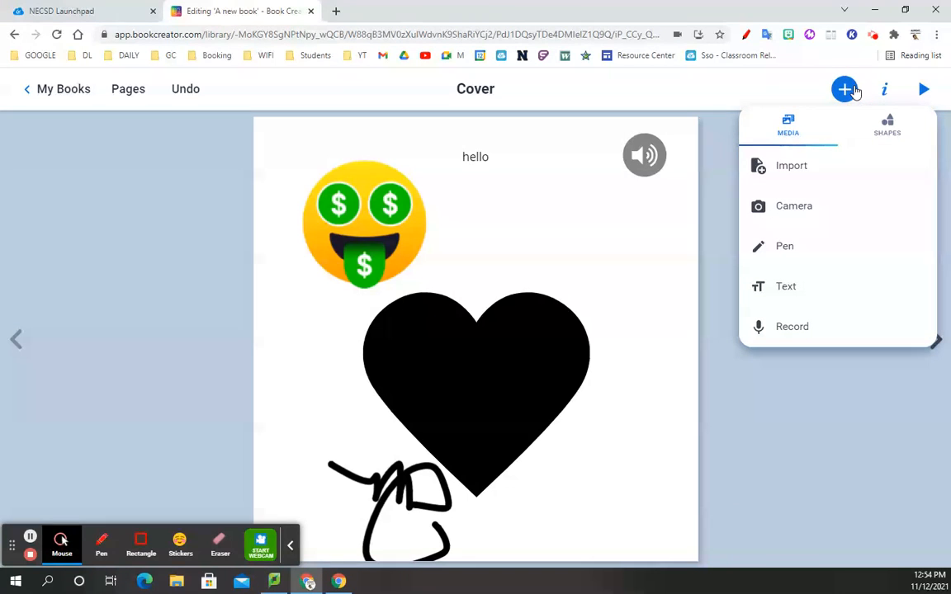
{"action": "left_click", "coordinate": [804, 162]}
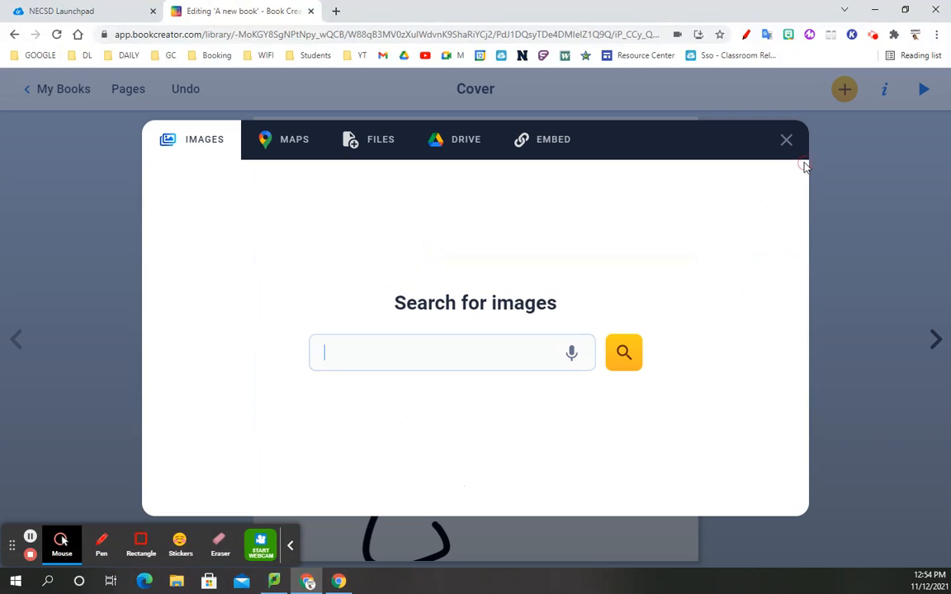
{"action": "left_click", "coordinate": [467, 147]}
{"action": "left_click", "coordinate": [522, 361]}
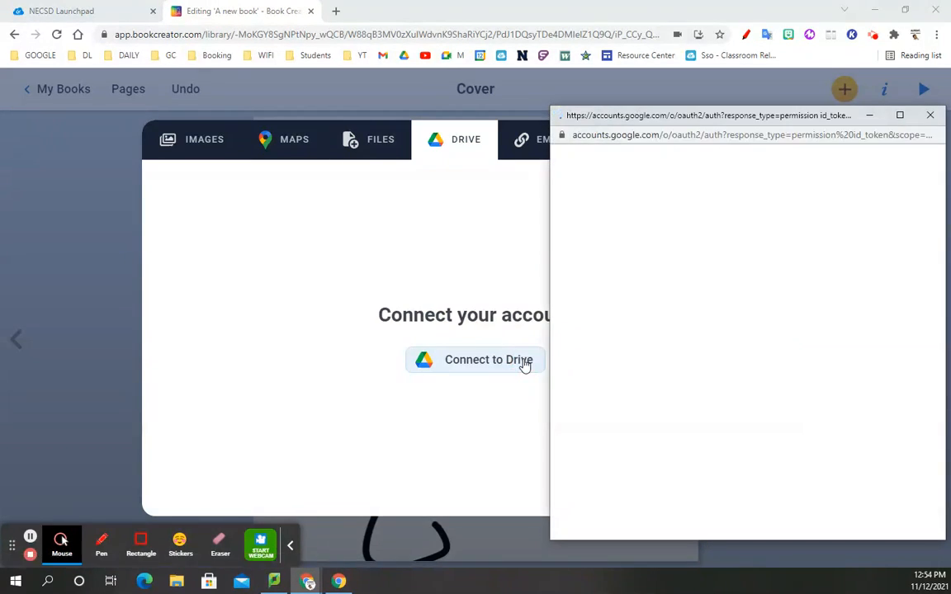
{"action": "left_click", "coordinate": [625, 274]}
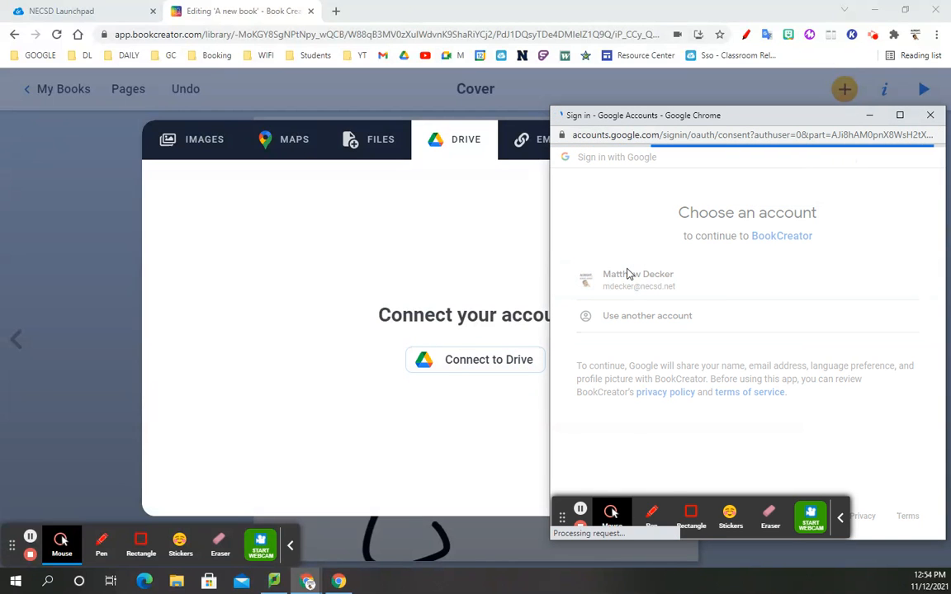
{"action": "scroll", "coordinate": [628, 272], "scroll_direction": "down", "scroll_amount": 1}
{"action": "left_click", "coordinate": [794, 450]}
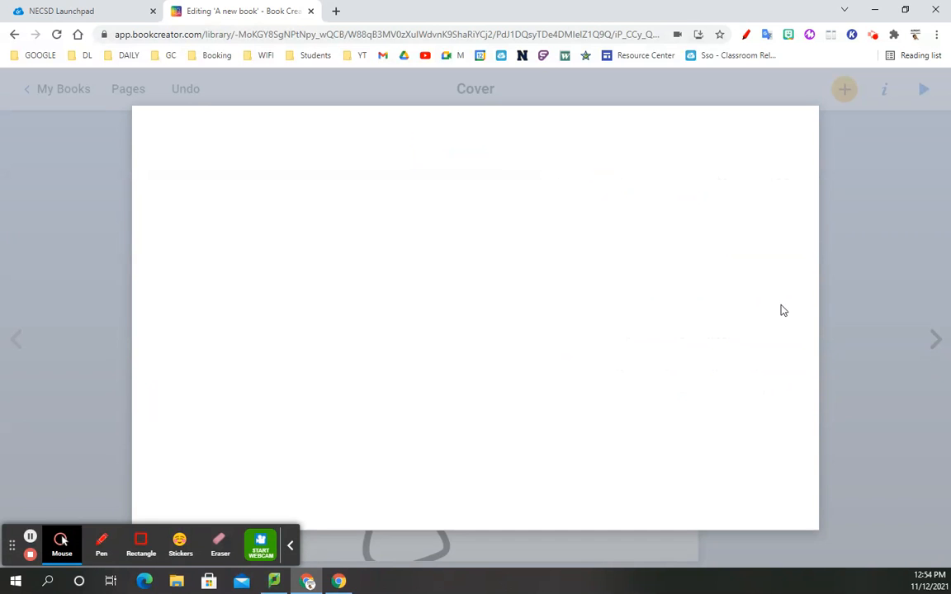
Try to import the "Classwork (Oct 2..." image from the Classwork folder in Drive onto the cover
{"action": "scroll", "coordinate": [442, 331], "scroll_direction": "down", "scroll_amount": 5}
{"action": "scroll", "coordinate": [446, 322], "scroll_direction": "down", "scroll_amount": 5}
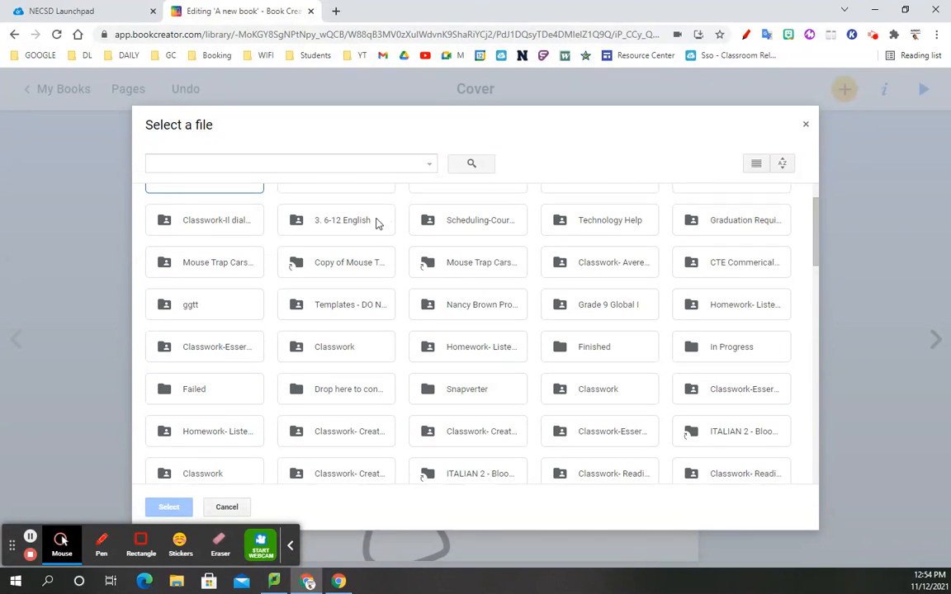
{"action": "double_click", "coordinate": [337, 353]}
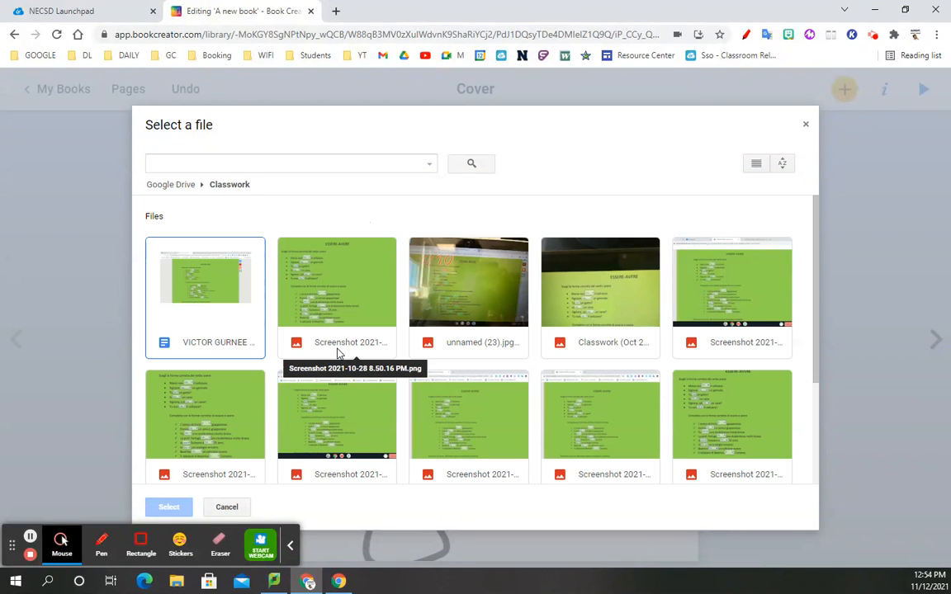
{"action": "double_click", "coordinate": [616, 282]}
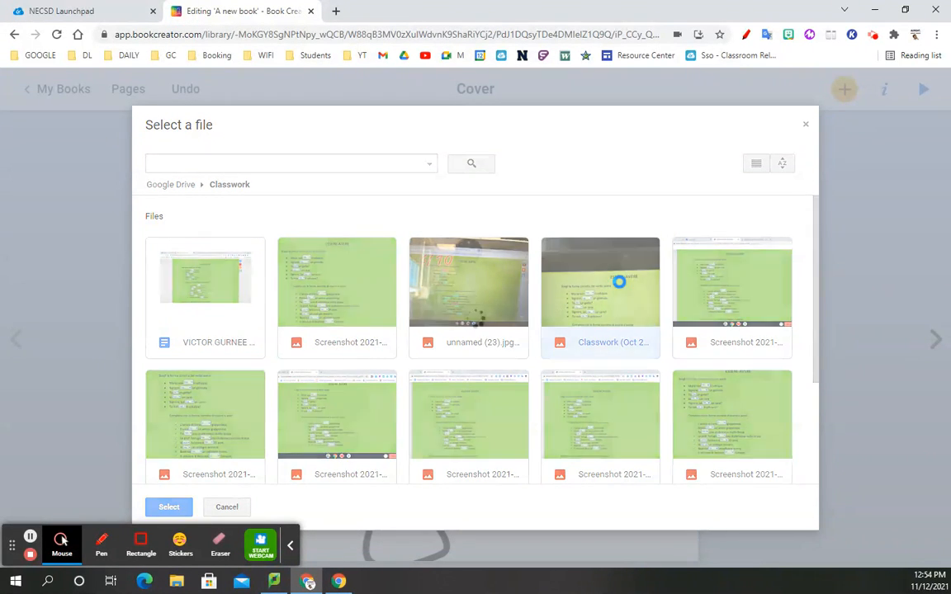
{"action": "left_click_drag", "start_coordinate": [457, 345], "coordinate": [534, 333]}
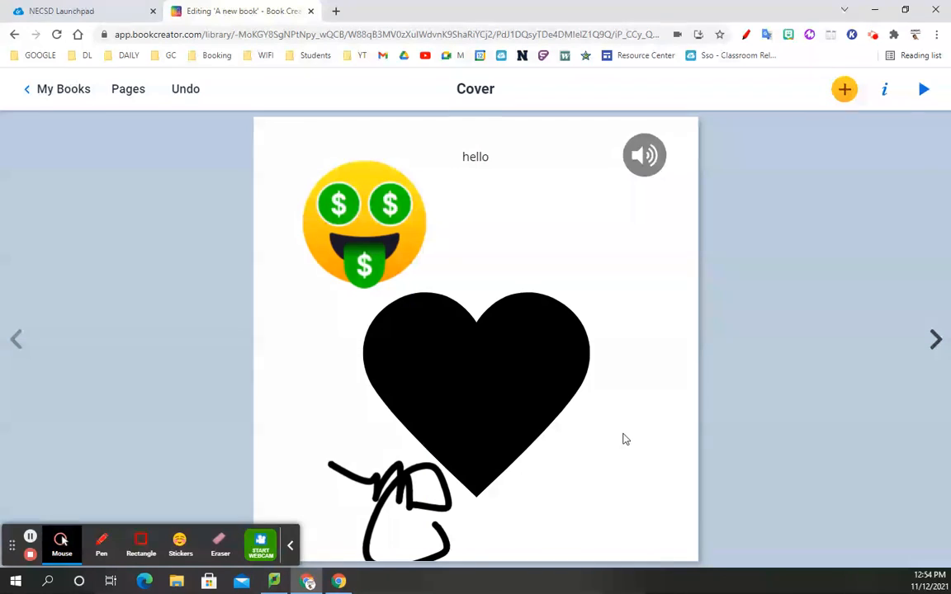
Add a solid blue square shape to page 2 and enlarge it to cover nearly the whole page
{"action": "left_click", "coordinate": [934, 339]}
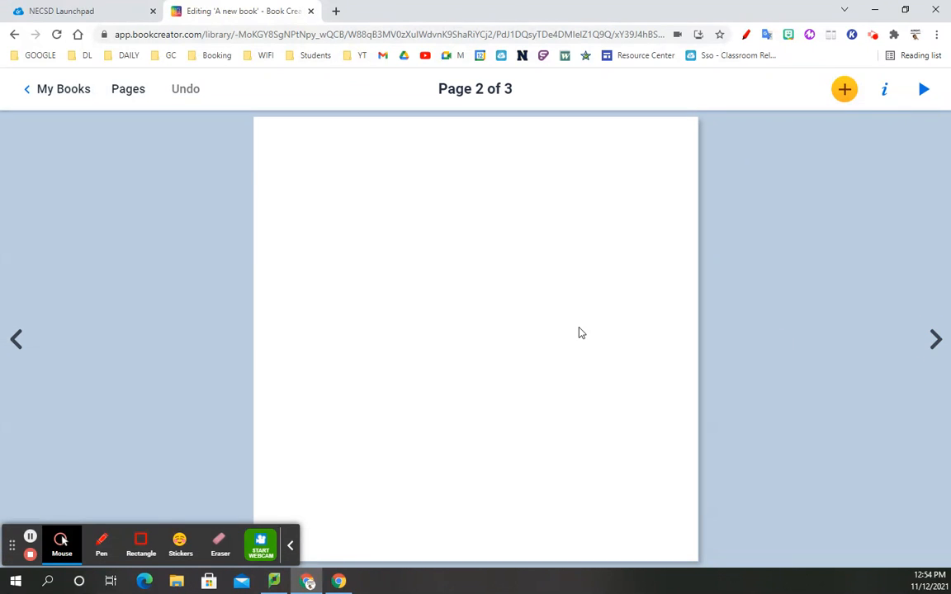
{"action": "left_click", "coordinate": [841, 90]}
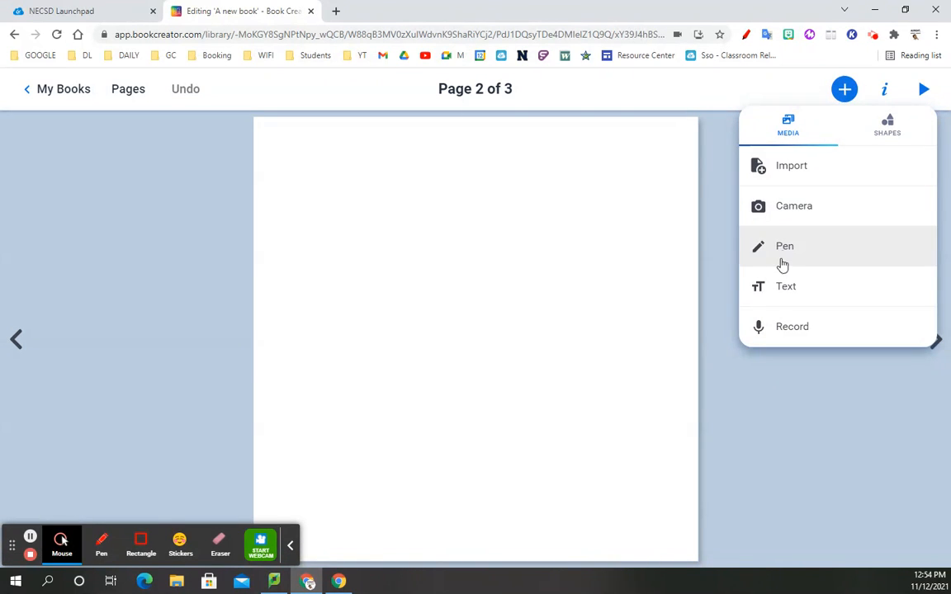
{"action": "left_click", "coordinate": [873, 136]}
{"action": "left_click_drag", "start_coordinate": [768, 263], "coordinate": [391, 181]}
{"action": "left_click_drag", "start_coordinate": [464, 253], "coordinate": [692, 562]}
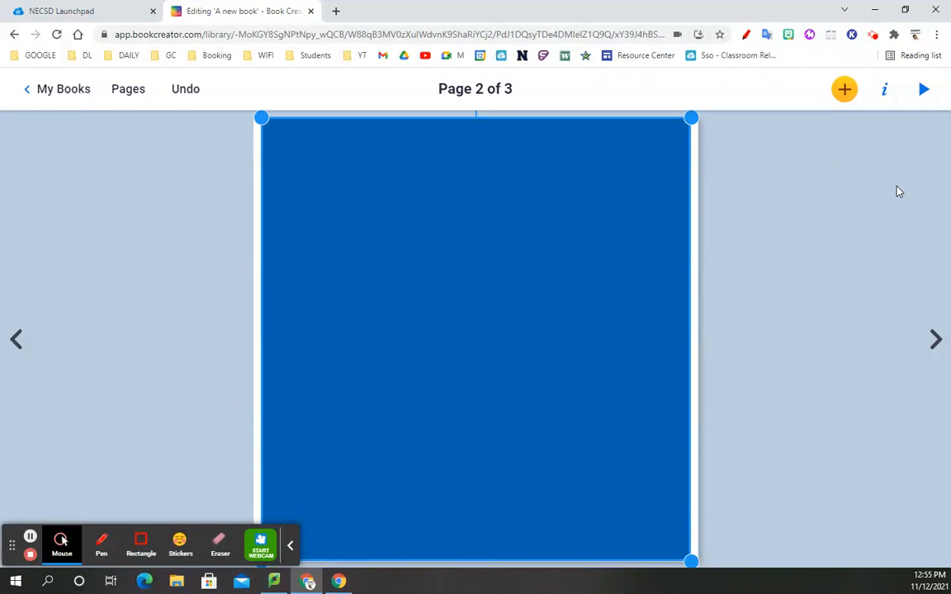
Open the book in reading view and page back and forth between the cover and the inner pages
{"action": "left_click", "coordinate": [923, 89]}
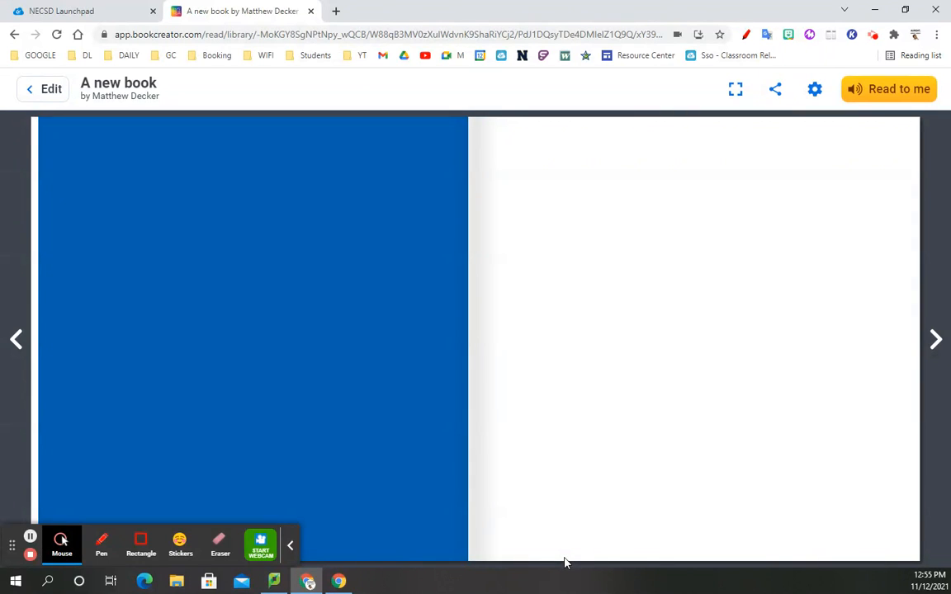
{"action": "left_click", "coordinate": [17, 340]}
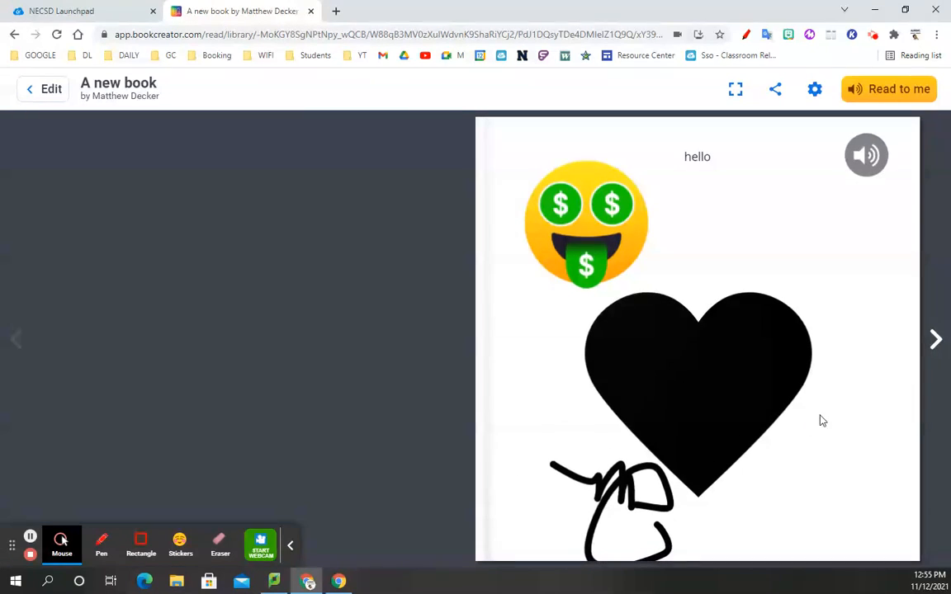
{"action": "left_click", "coordinate": [937, 340]}
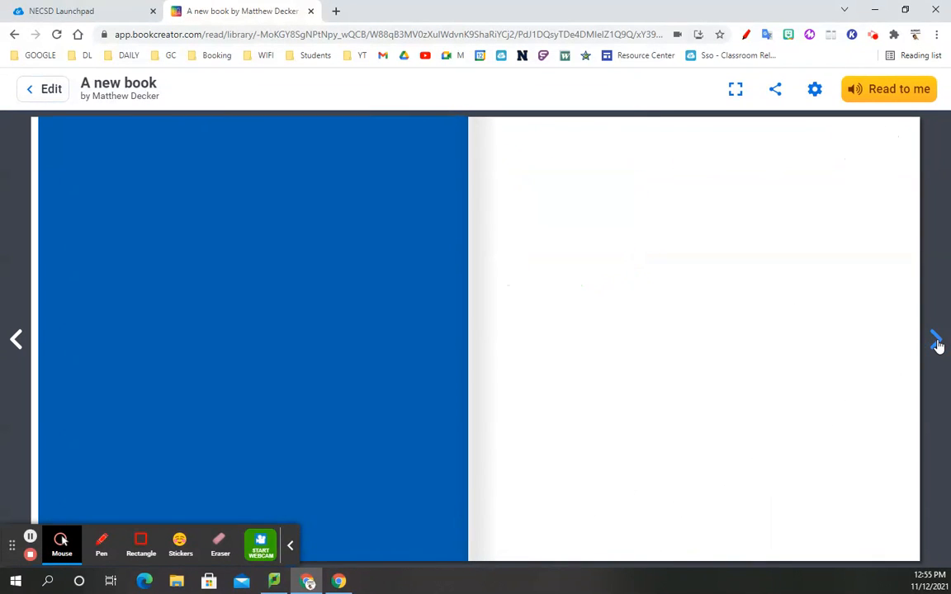
{"action": "left_click", "coordinate": [17, 340]}
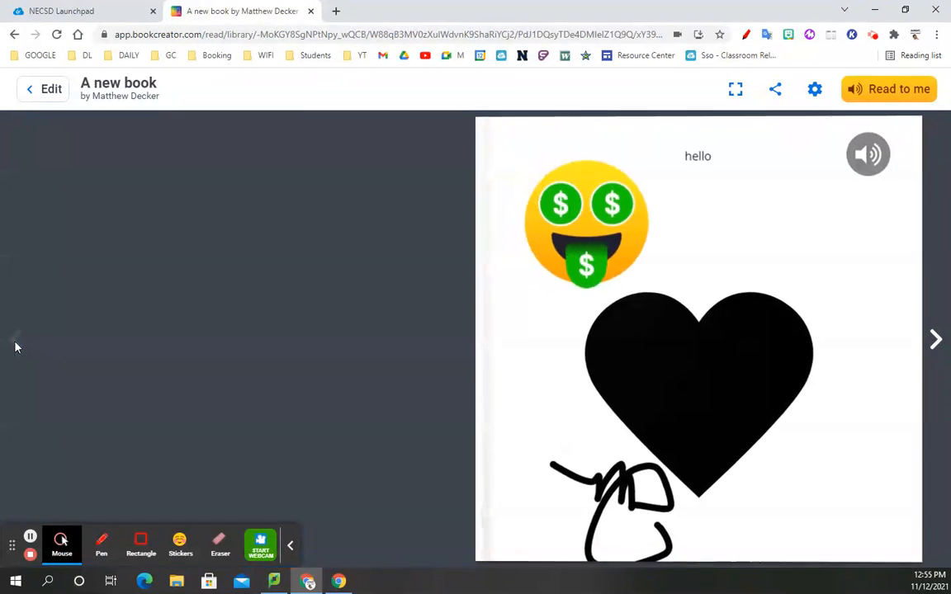
Have the cover read aloud with Read to me and stop the reading
{"action": "left_click", "coordinate": [880, 91]}
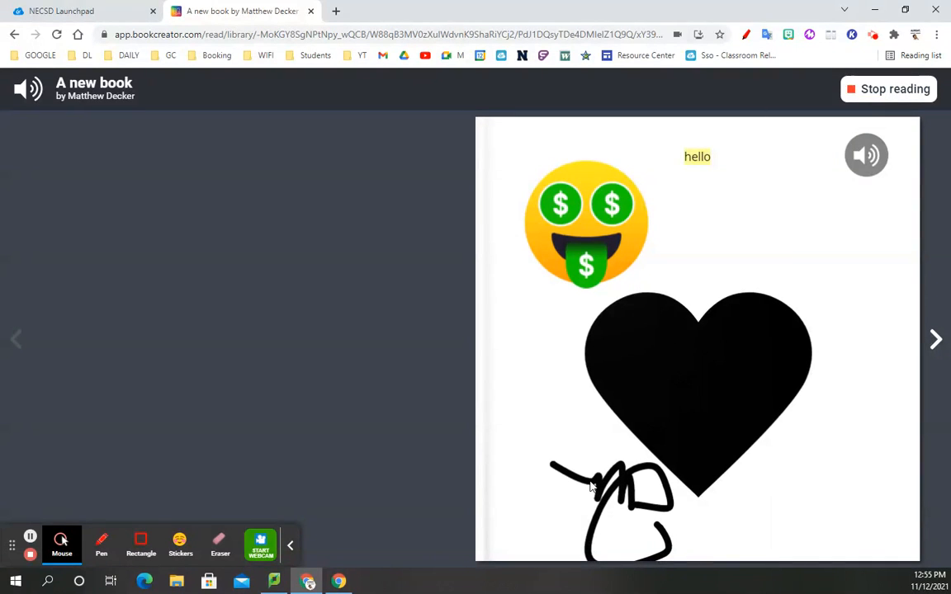
{"action": "left_click", "coordinate": [867, 91]}
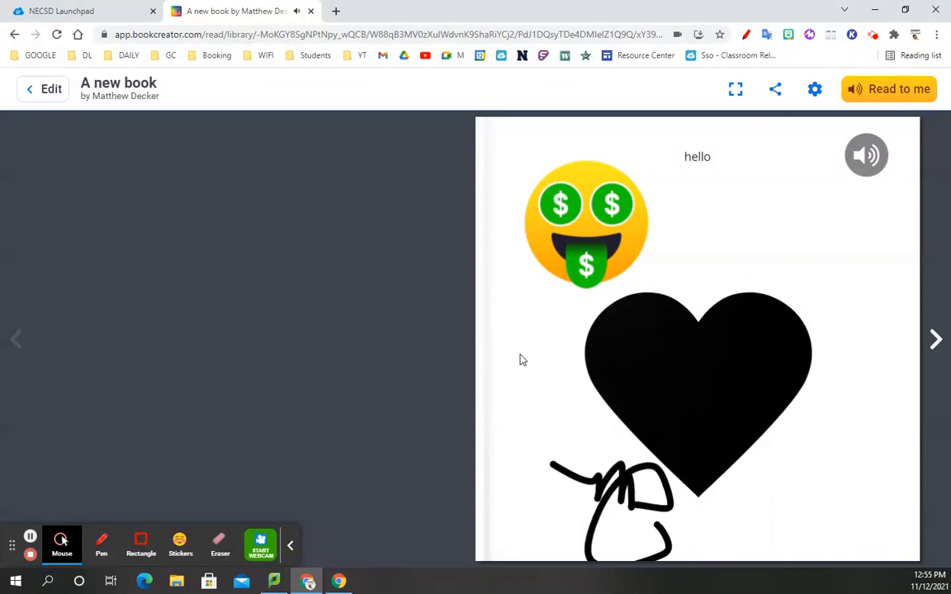
{"action": "left_click", "coordinate": [289, 545]}
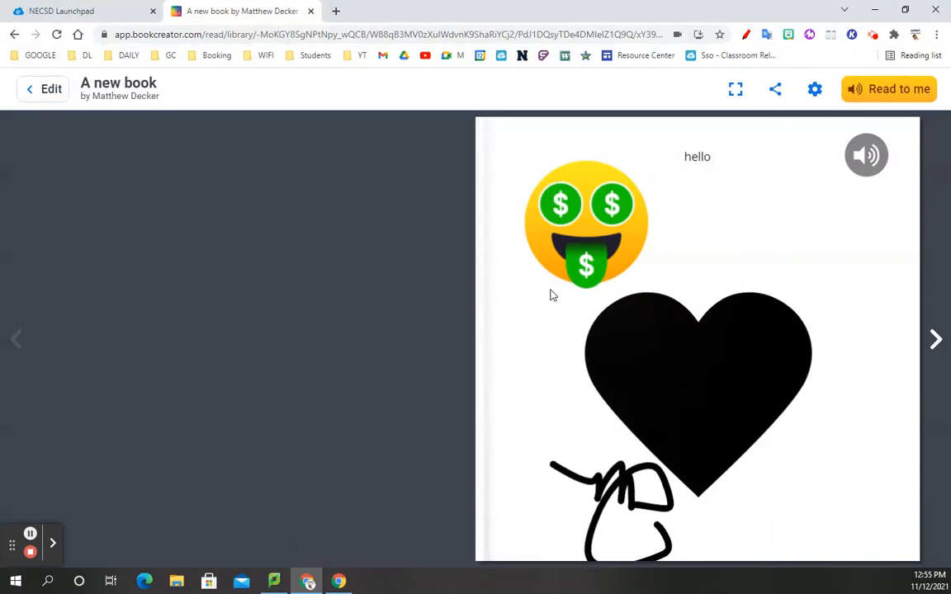
Examine the book's sharing options and its reading settings, leaving both as they are
{"action": "left_click", "coordinate": [773, 91]}
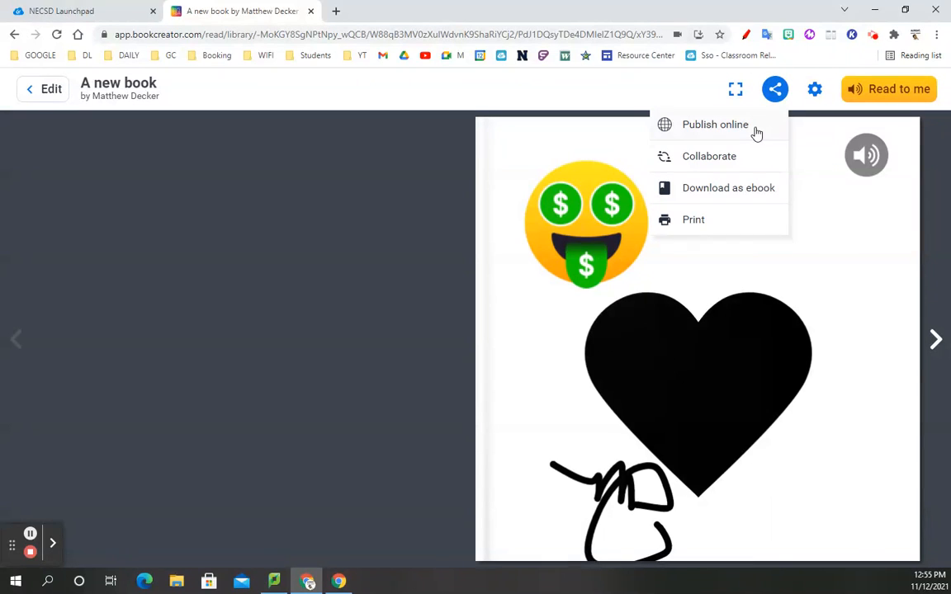
{"action": "left_click", "coordinate": [560, 339]}
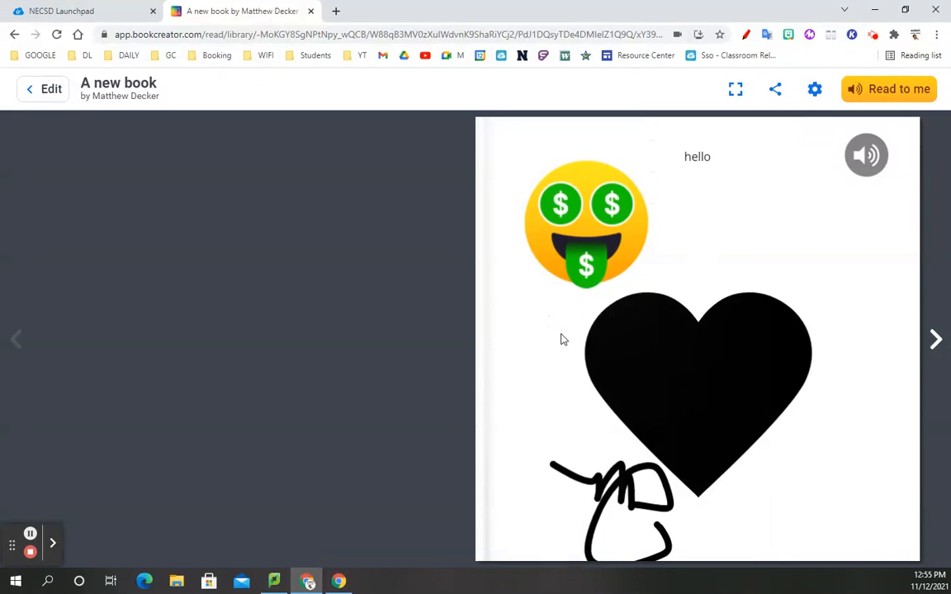
{"action": "left_click", "coordinate": [815, 89]}
{"action": "left_click", "coordinate": [645, 356]}
Leave the book for the teacher dashboard, reopen the "Per. 9 ela" library and browse its books
{"action": "left_click", "coordinate": [71, 95]}
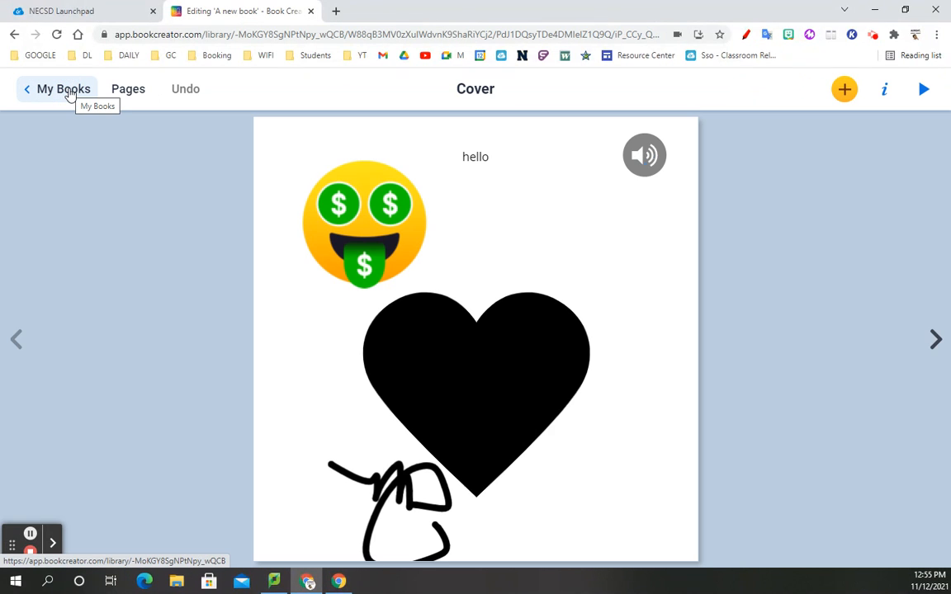
{"action": "left_click", "coordinate": [69, 91]}
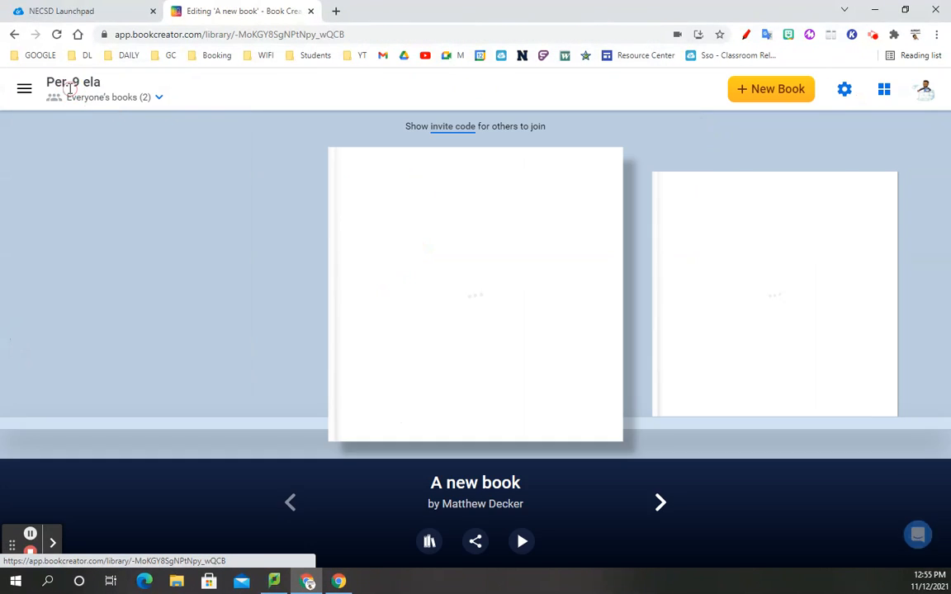
{"action": "left_click", "coordinate": [25, 92]}
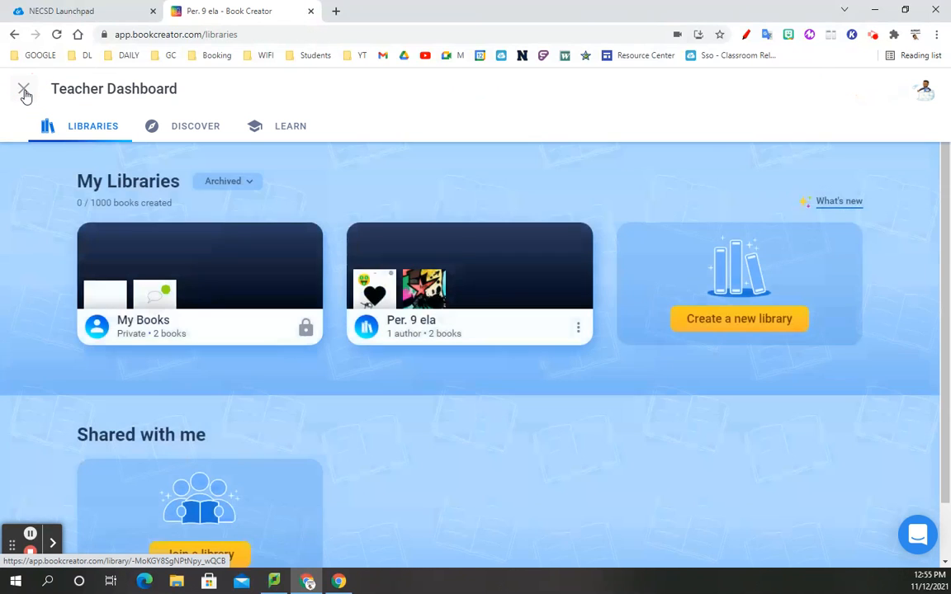
{"action": "left_click", "coordinate": [453, 280]}
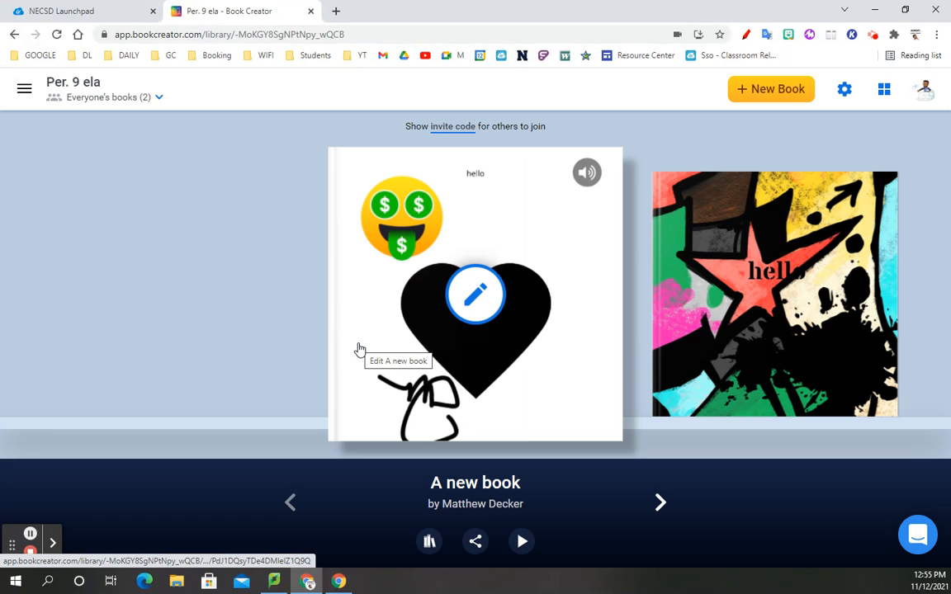
{"action": "key", "text": "Right"}
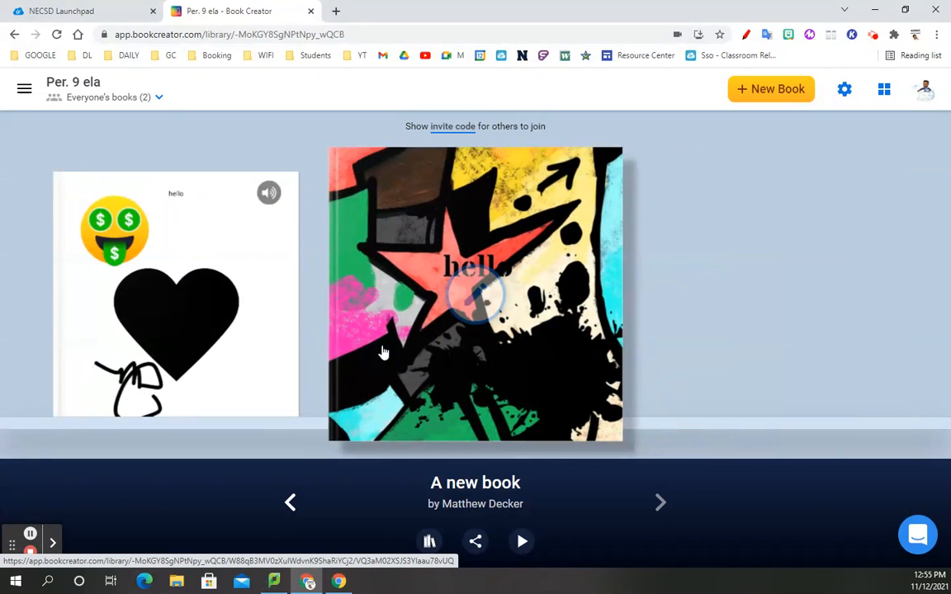
{"action": "left_click", "coordinate": [227, 345]}
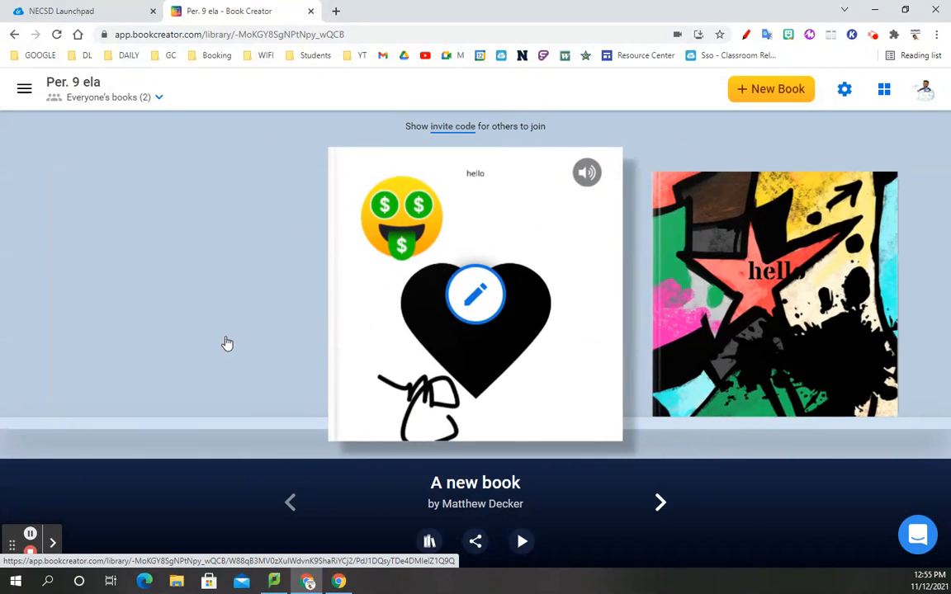